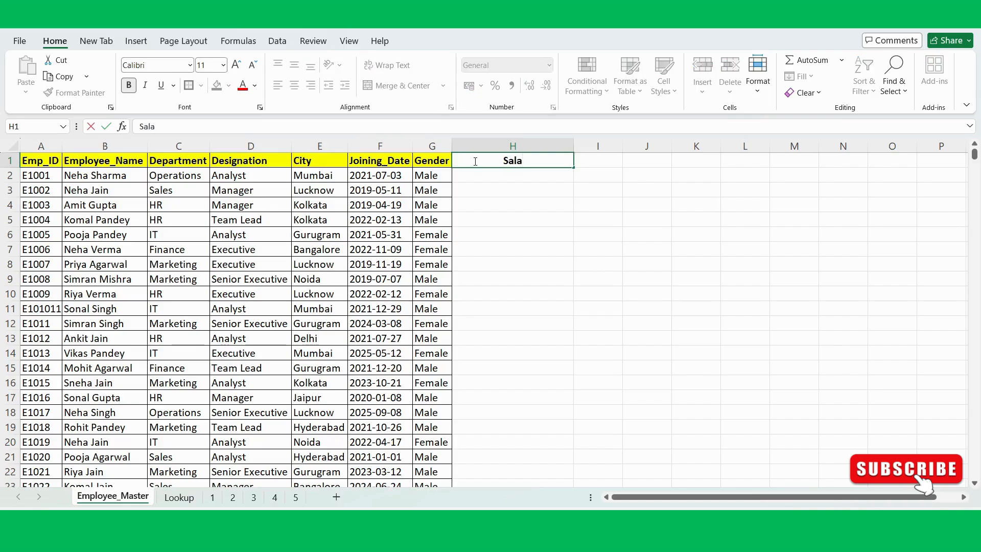
# Enter the header Salary in cell H1 of the Employee_Master sheet.
pyautogui.press('Return')
pyautogui.click(474, 161)
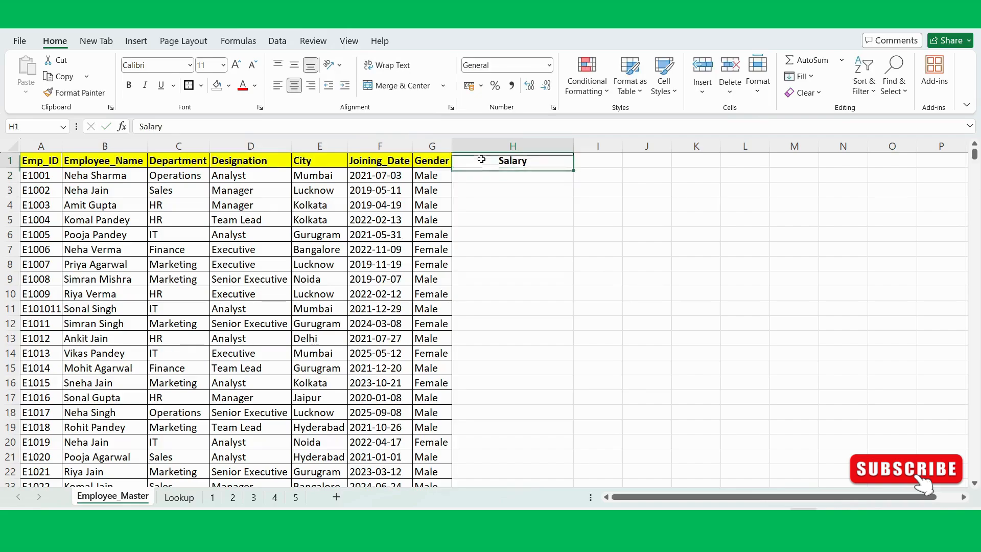
# Examine the Emp_ID and Salary columns on the Lookup sheet and the task on sheet 1, and return to Employee_Master.
pyautogui.click(177, 498)
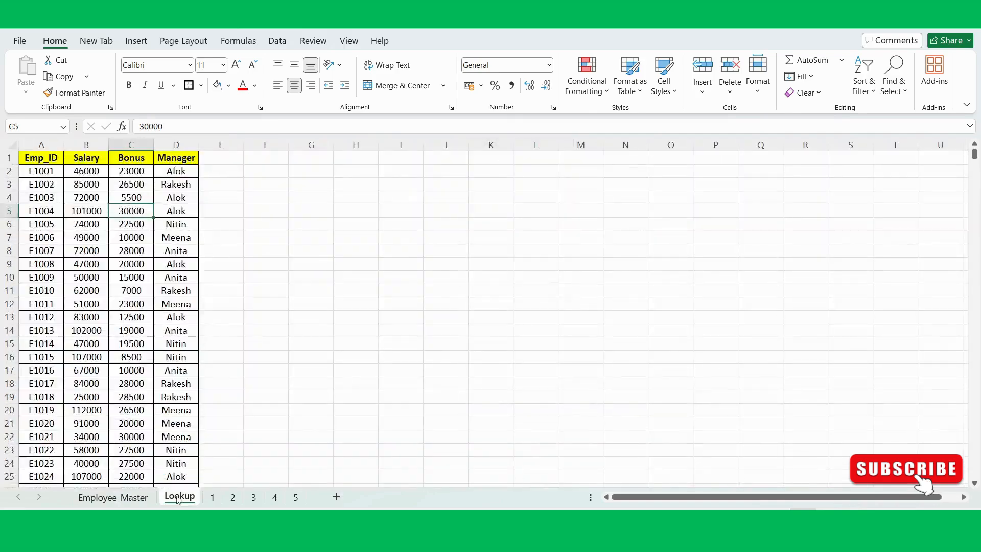
pyautogui.click(275, 232)
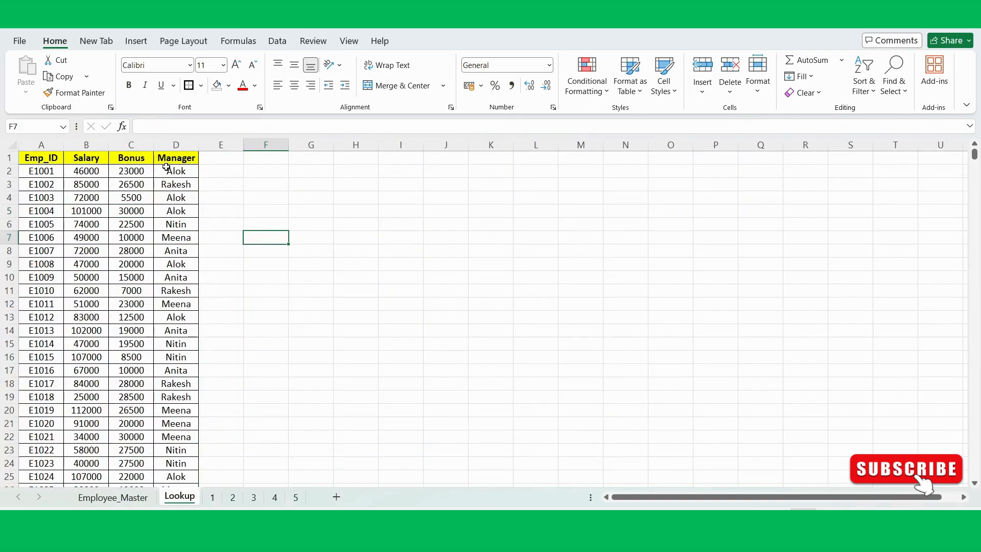
pyautogui.click(43, 158)
pyautogui.click(77, 160)
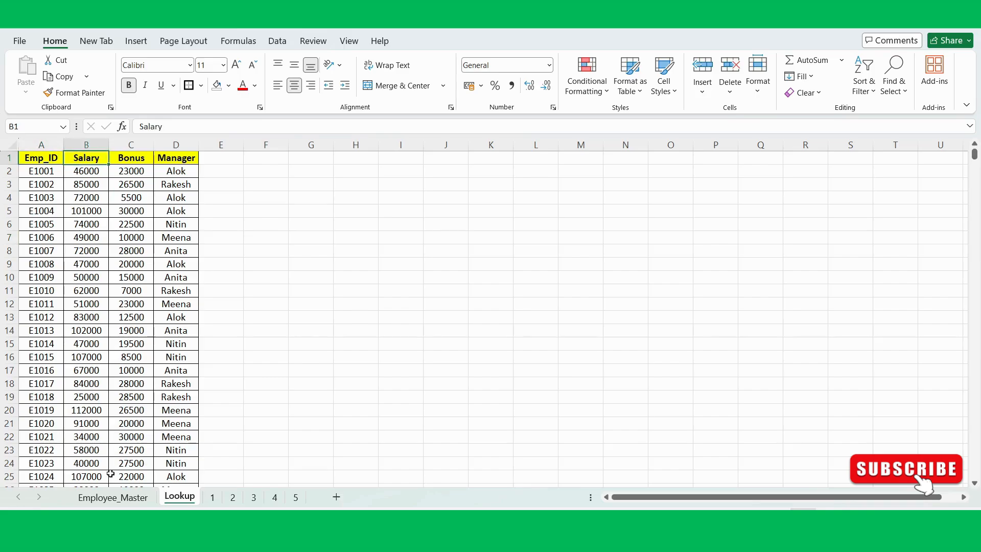
pyautogui.click(124, 498)
pyautogui.click(509, 176)
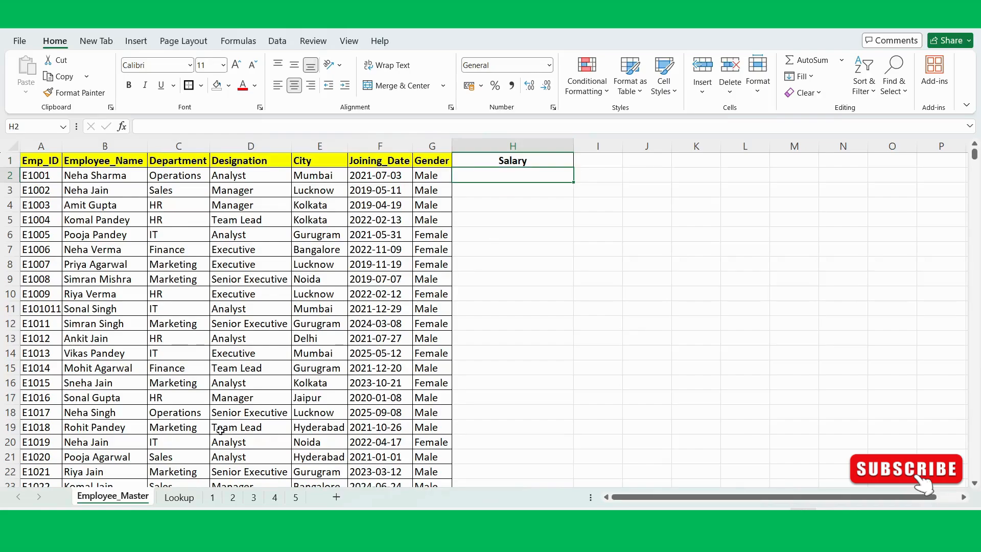
pyautogui.click(213, 500)
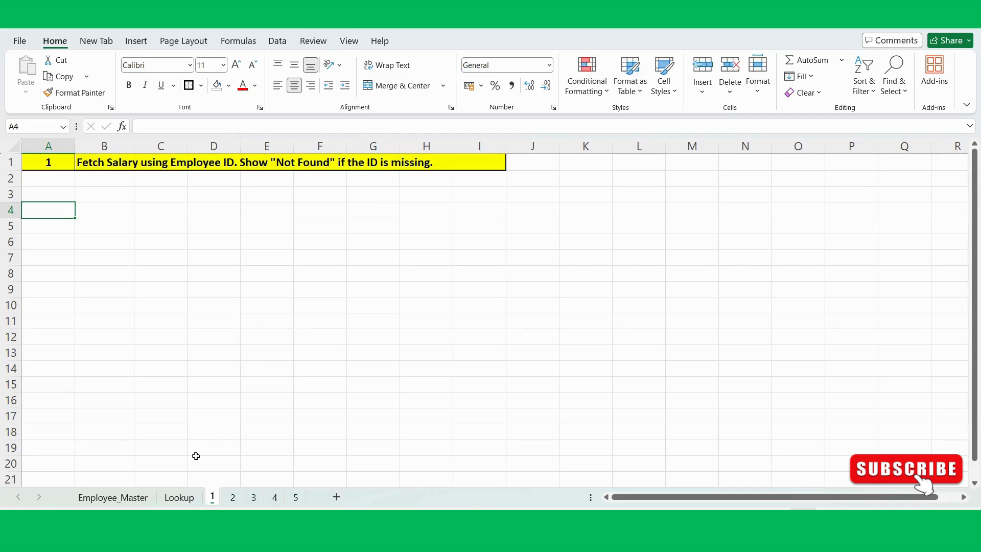
pyautogui.click(130, 498)
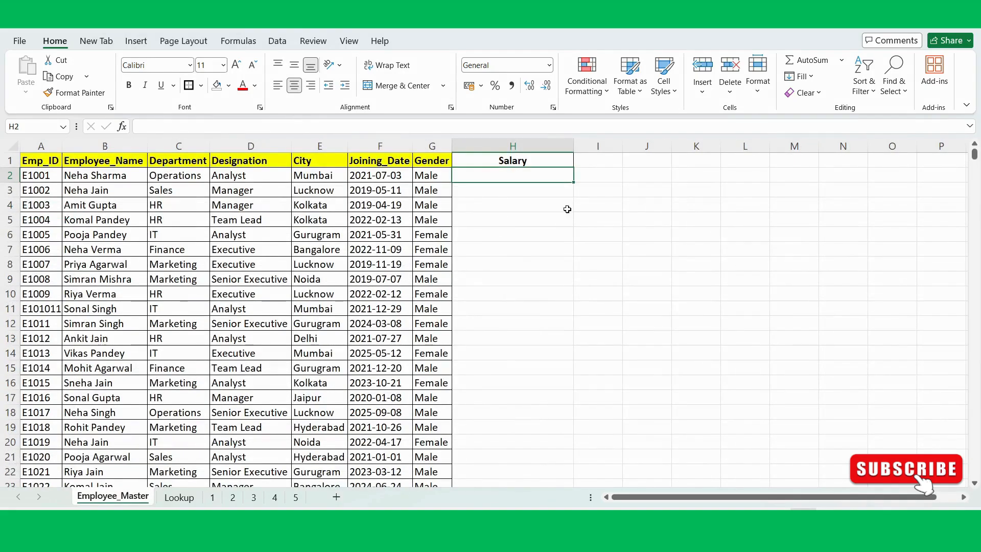
pyautogui.click(500, 215)
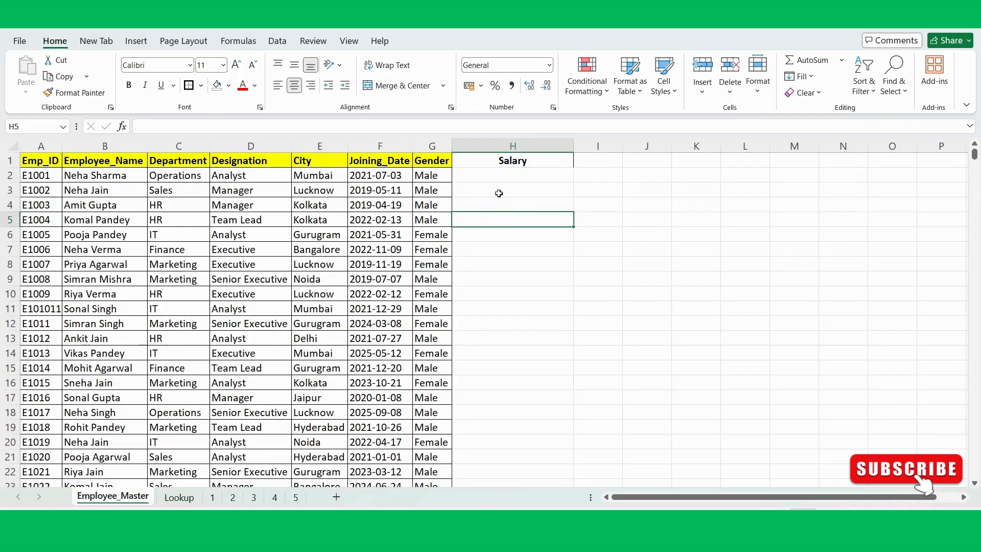
pyautogui.click(498, 193)
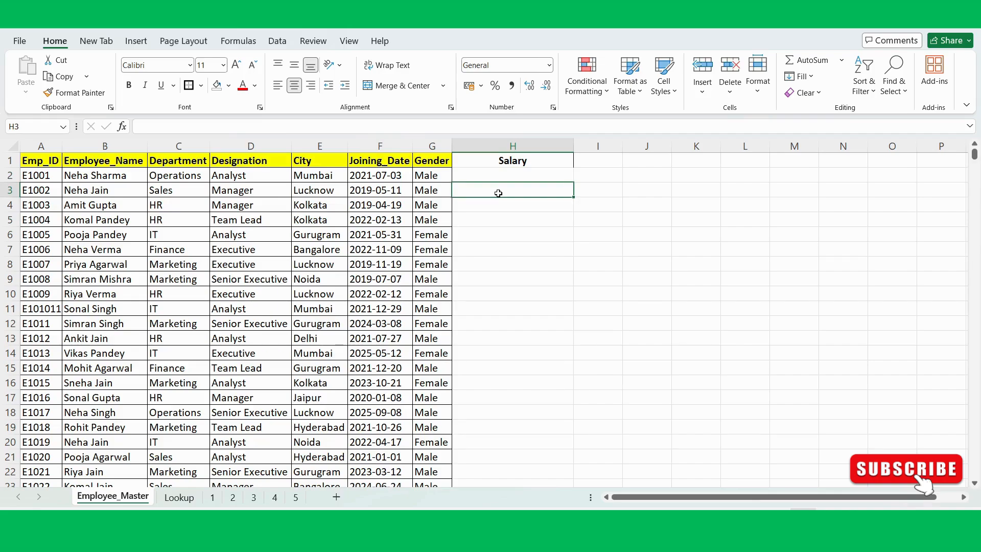
# Widen column H and start a VLOOKUP formula in H2 with A2 as the lookup value.
pyautogui.moveTo(573, 146); pyautogui.dragTo(627, 146)
pyautogui.click(552, 175)
pyautogui.write('=v')
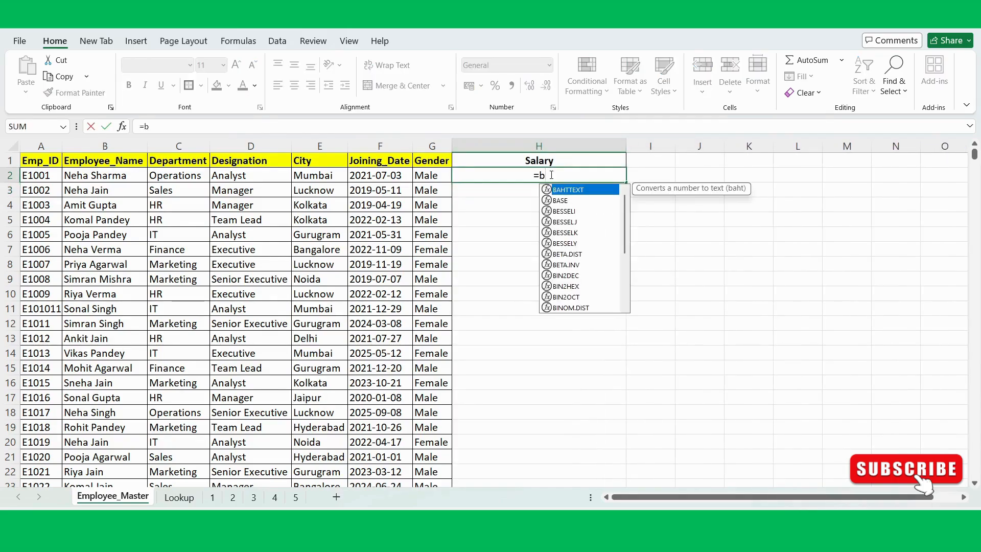
pyautogui.write('l')
pyautogui.press('Tab')
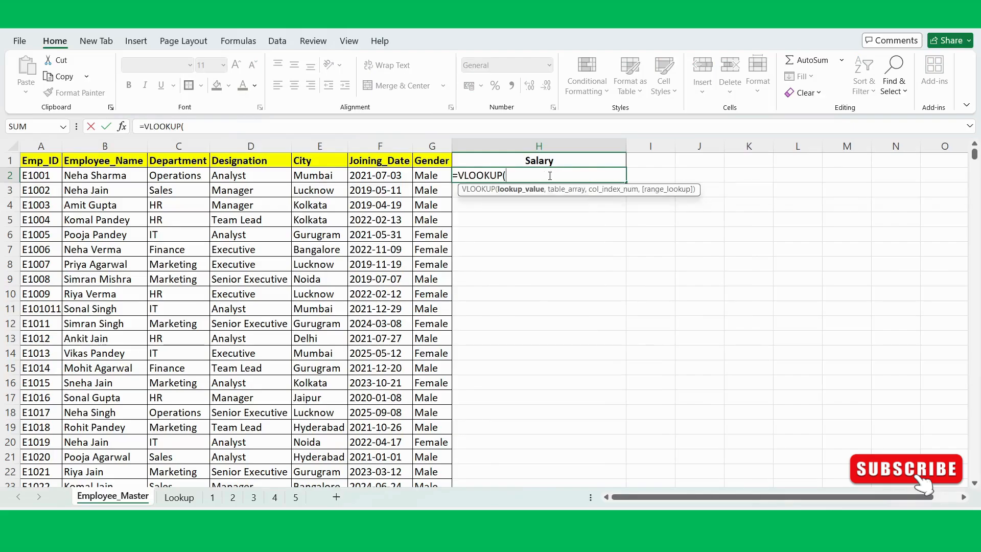
pyautogui.click(42, 174)
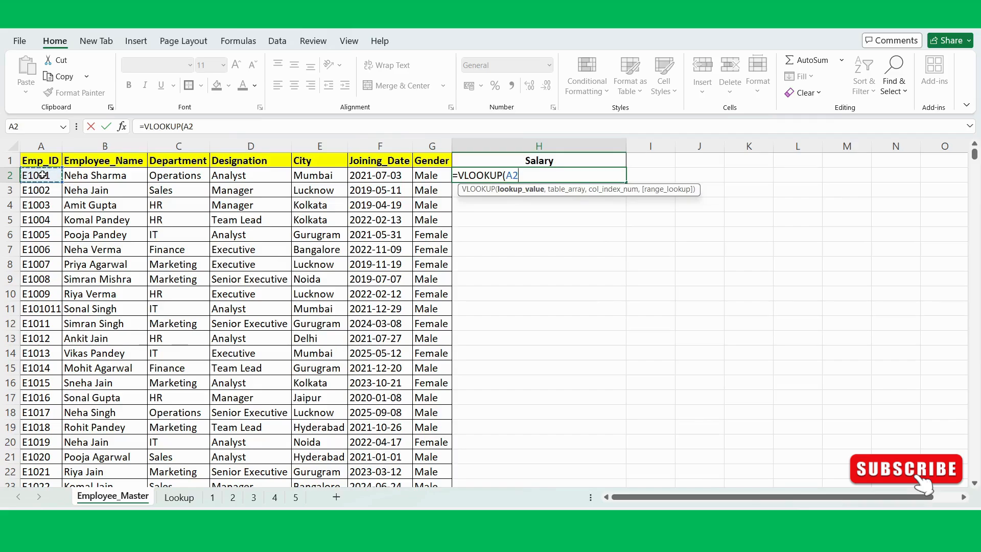
pyautogui.write(',')
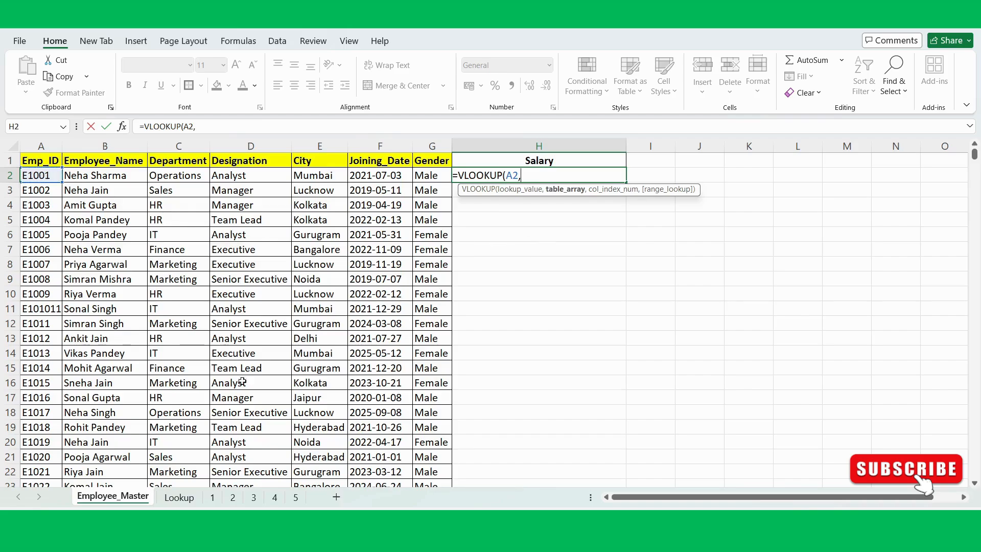
# Complete the H2 VLOOKUP with columns A:D of the Lookup sheet, column index 2 and range lookup 0.
pyautogui.click(174, 498)
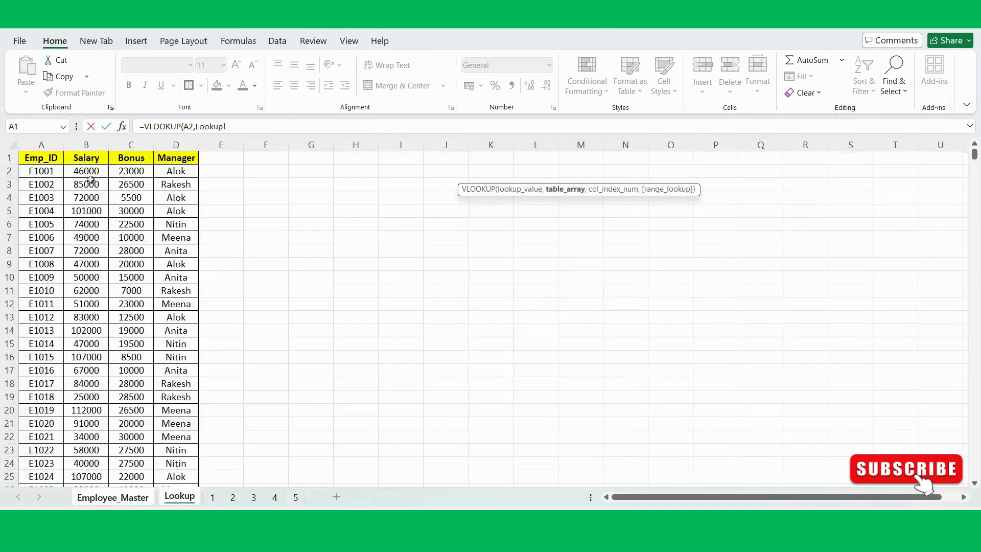
pyautogui.moveTo(42, 144); pyautogui.dragTo(175, 145)
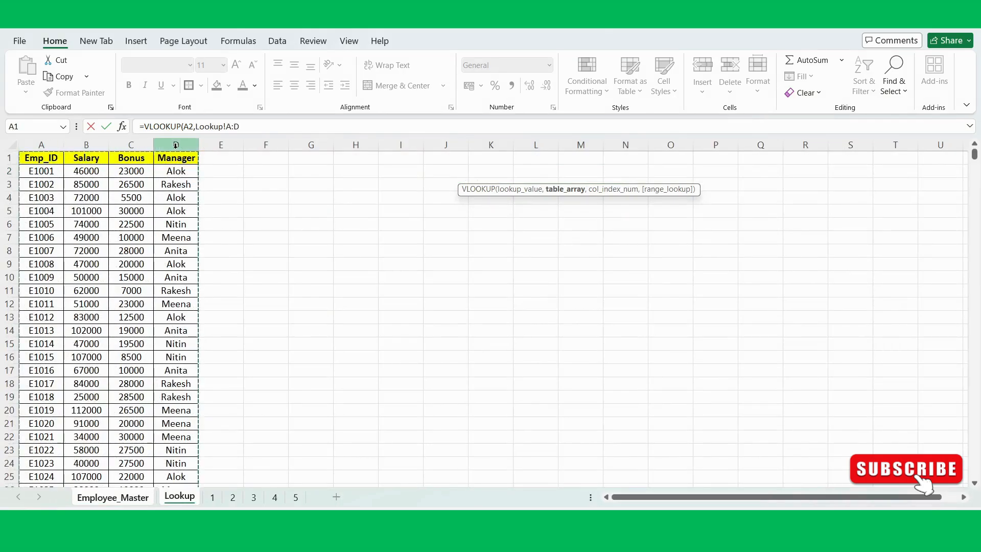
pyautogui.write(',')
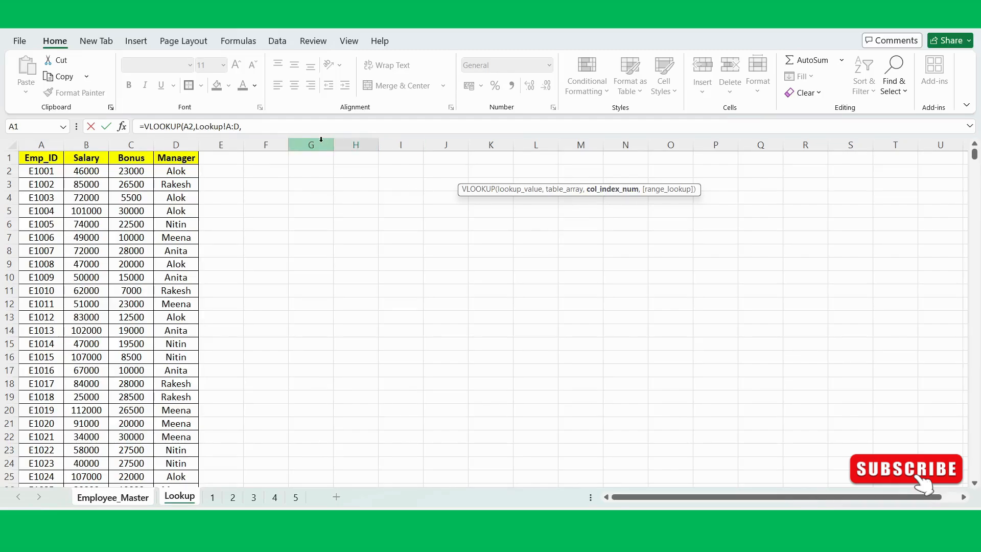
pyautogui.write(',')
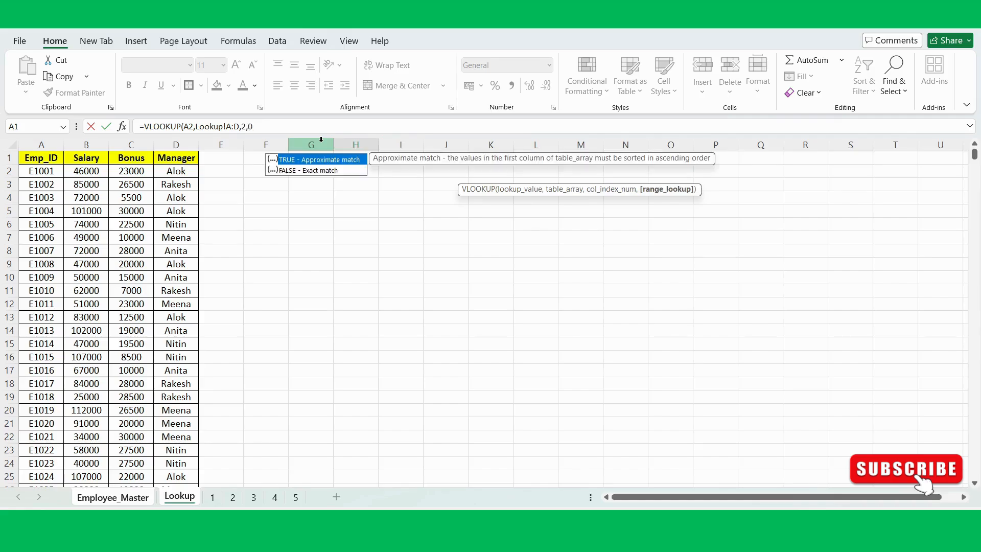
pyautogui.write('0')
pyautogui.press('Return')
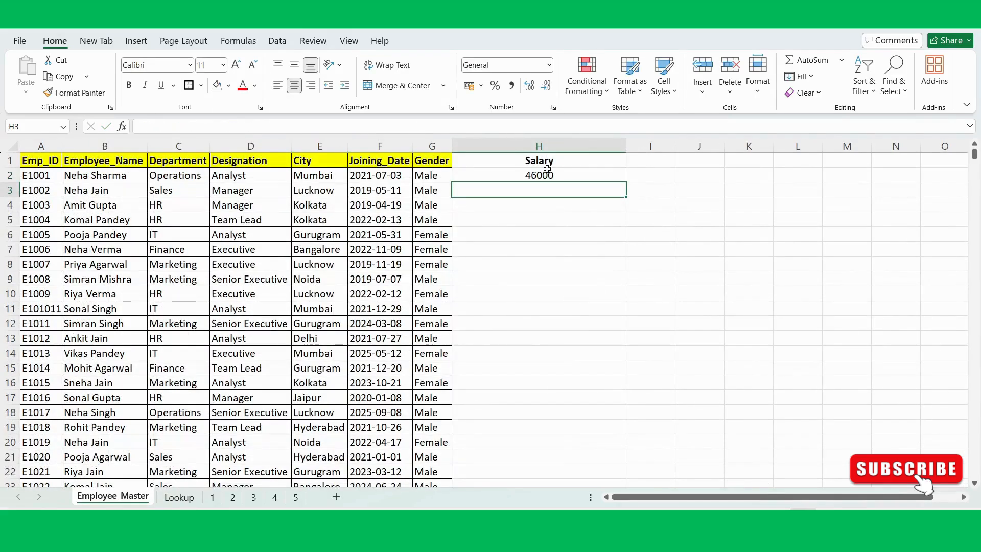
# Review the H2 formula and compare its result with the Salary column on the Lookup sheet.
pyautogui.click(565, 170)
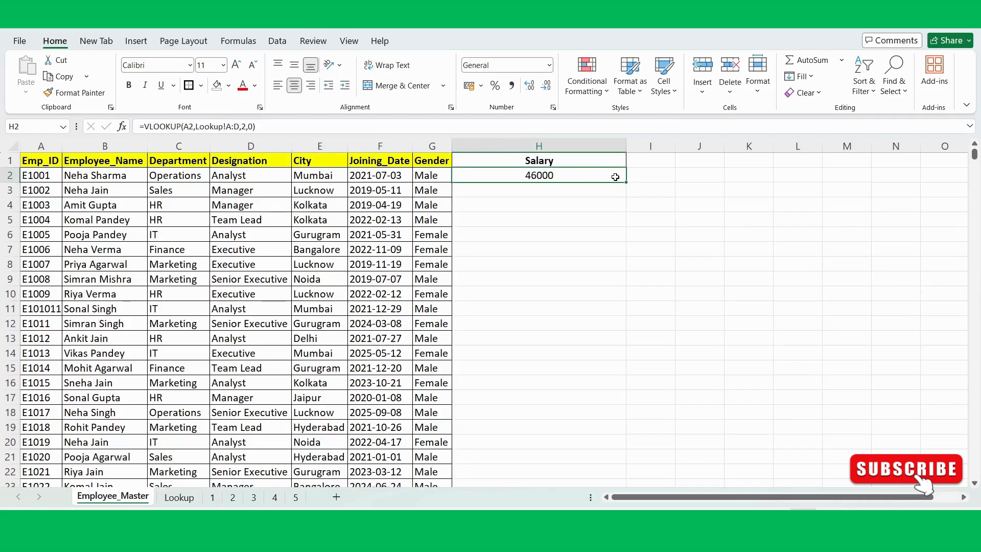
pyautogui.doubleClick(587, 178)
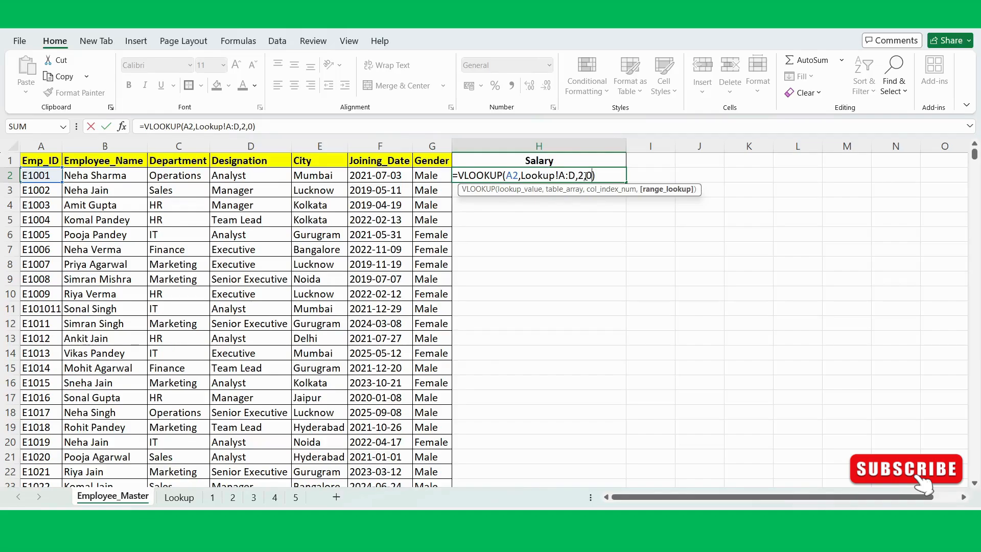
pyautogui.press('Return')
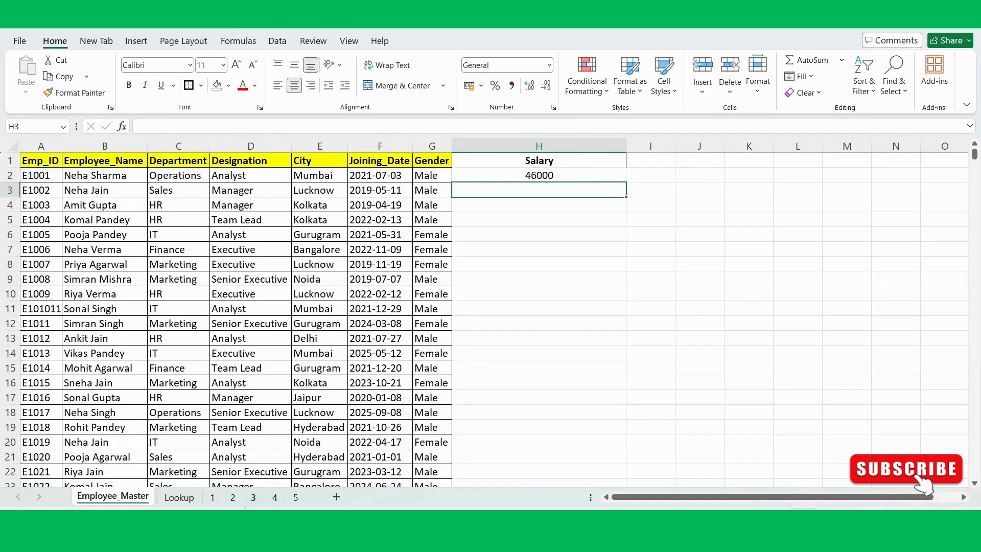
pyautogui.click(179, 497)
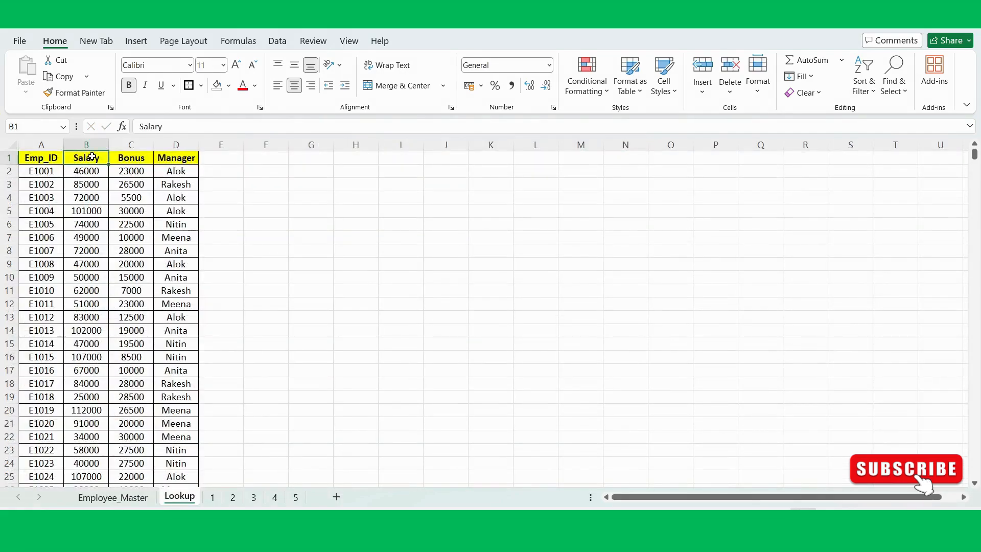
pyautogui.moveTo(90, 155); pyautogui.dragTo(88, 238)
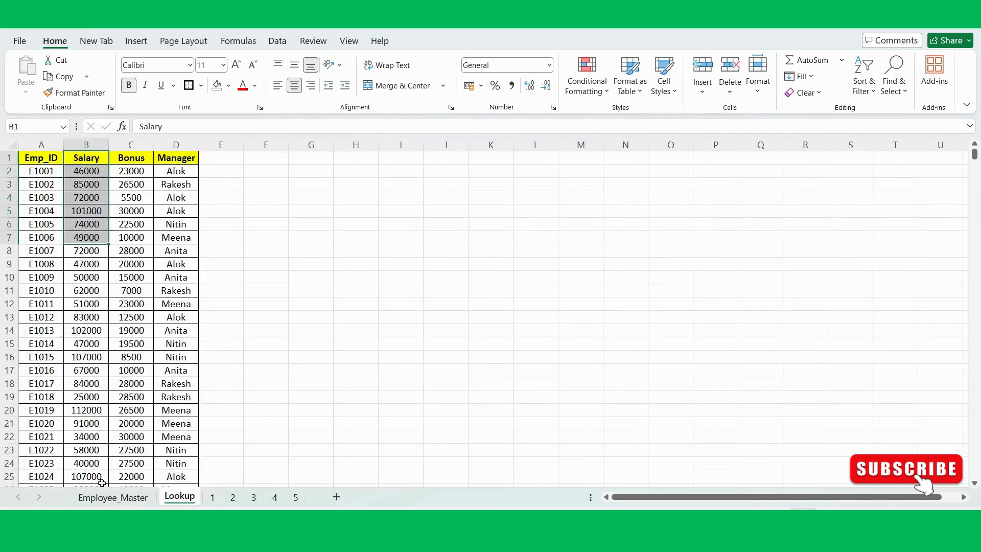
pyautogui.click(114, 498)
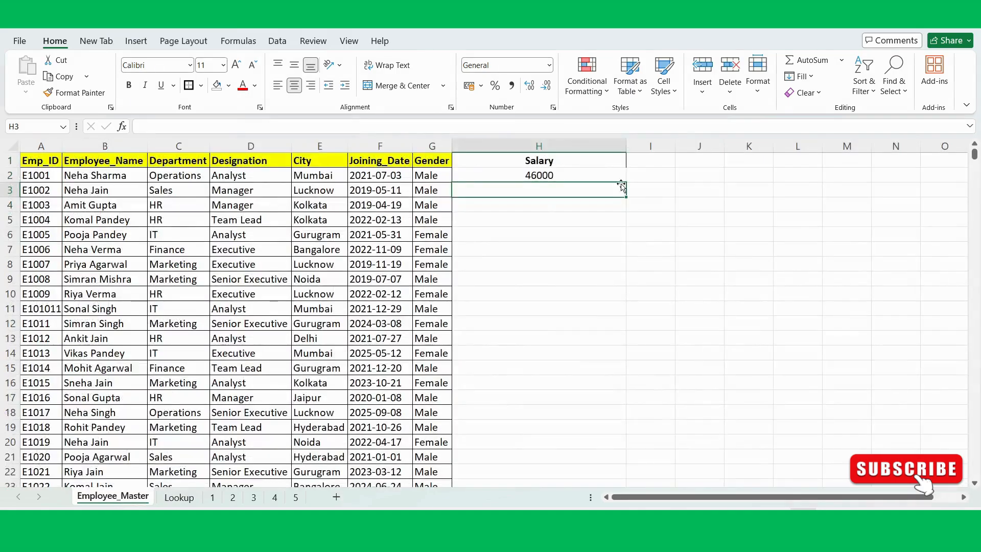
# Fill the VLOOKUP formula from H2 down the whole Salary column.
pyautogui.click(585, 172)
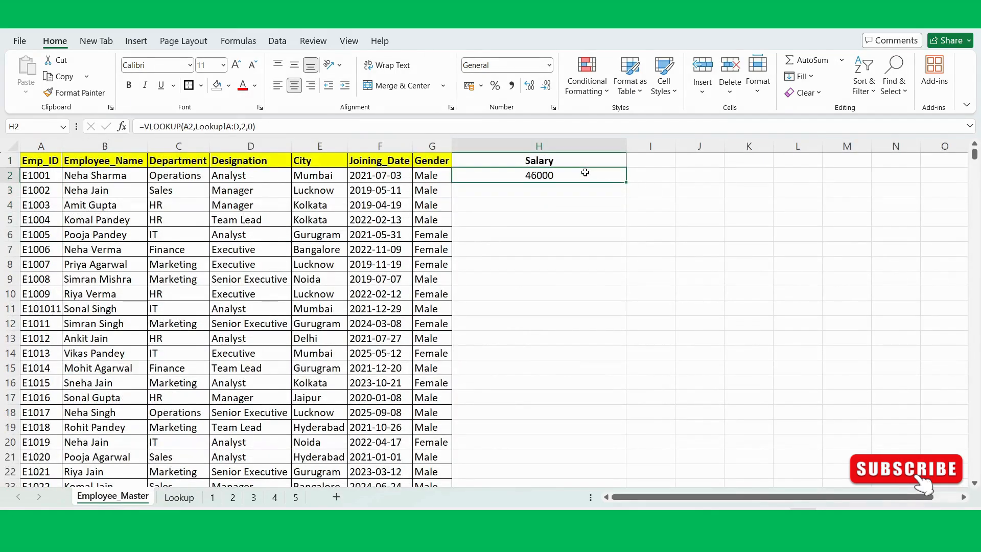
pyautogui.doubleClick(626, 182)
pyautogui.click(585, 237)
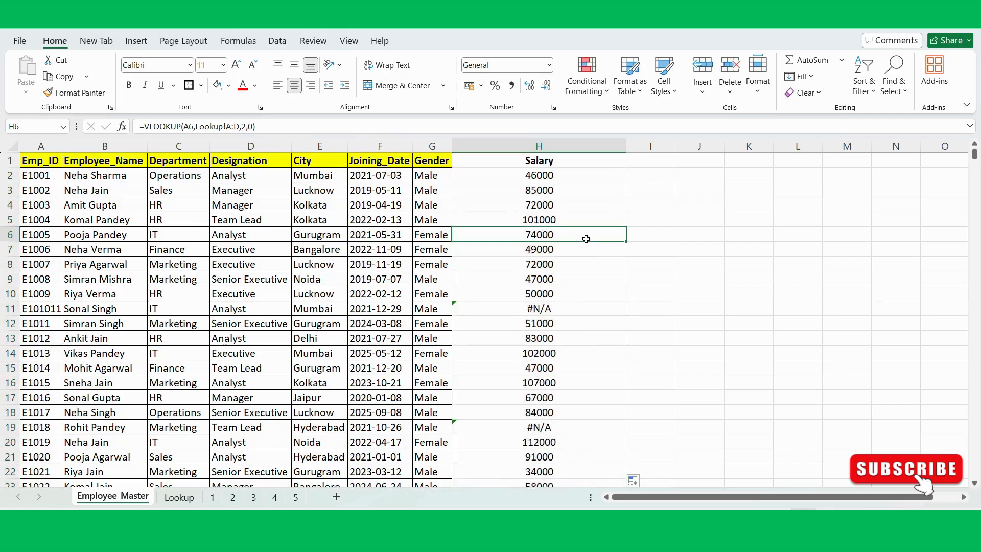
# Inspect the filled salaries and check the employee ID behind the error in H11 against the Lookup sheet.
pyautogui.moveTo(562, 177)
pyautogui.mouseDown()
pyautogui.moveTo(553, 191)
pyautogui.moveTo(557, 290)
pyautogui.mouseUp()
pyautogui.click(535, 252)
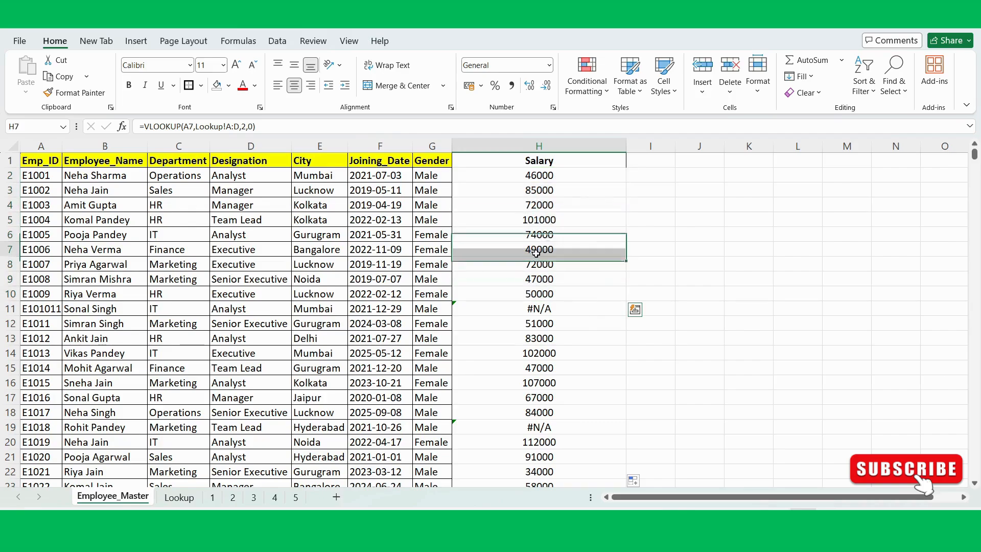
pyautogui.click(533, 309)
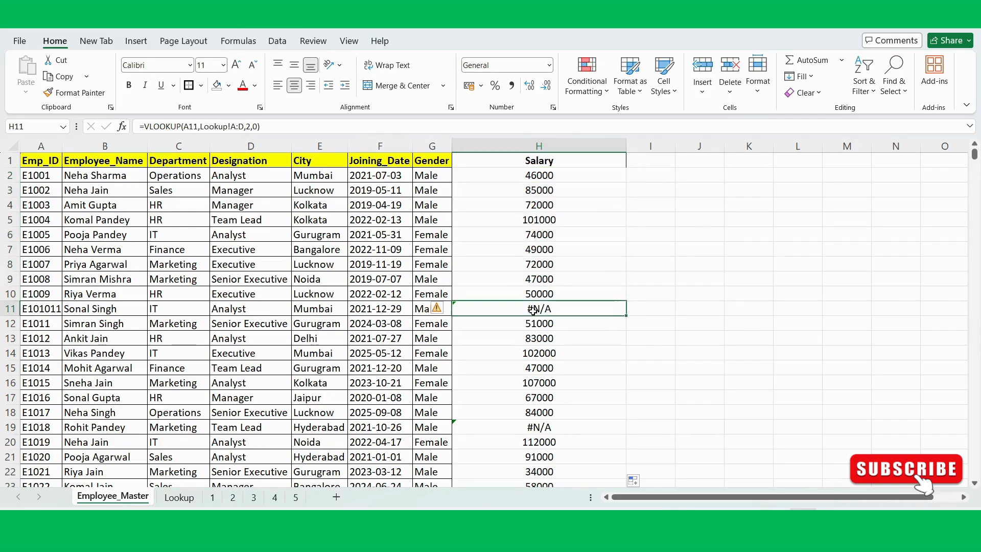
pyautogui.click(45, 309)
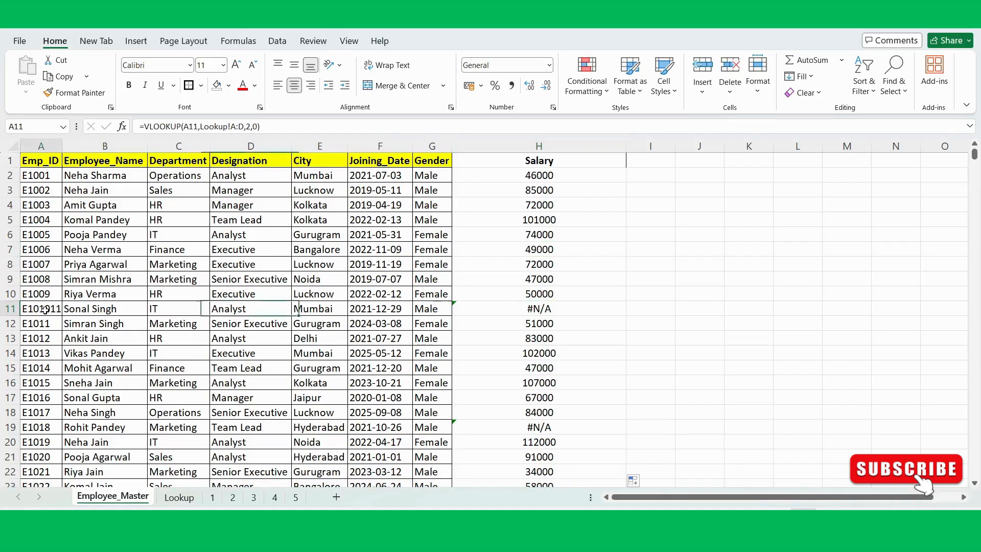
pyautogui.click(179, 497)
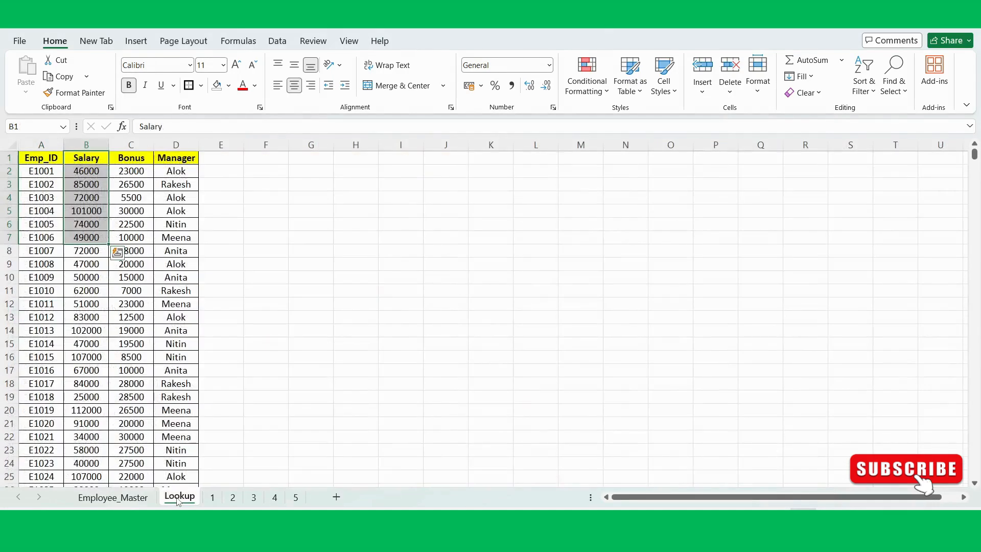
pyautogui.click(128, 501)
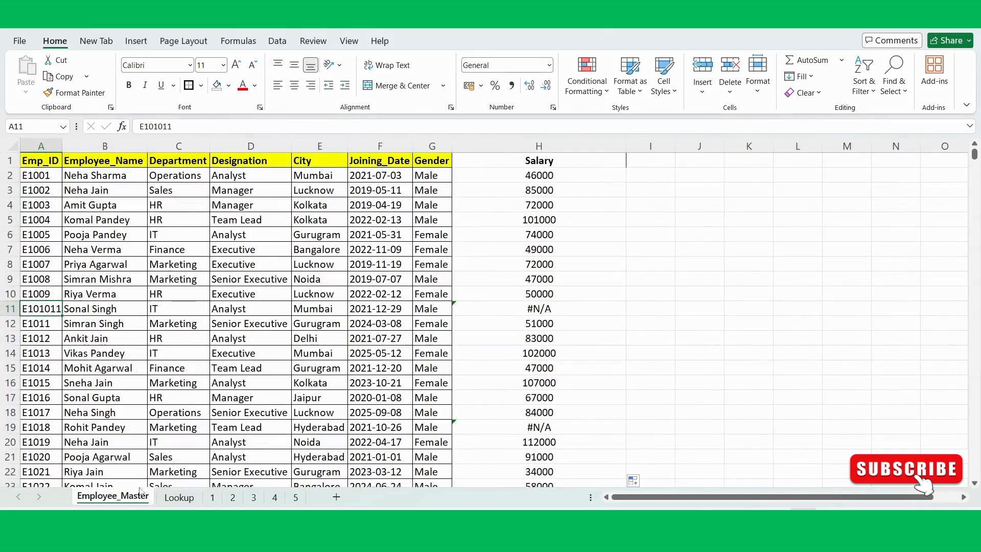
pyautogui.click(533, 307)
# Wrap the VLOOKUP formula in H2 of Employee_Master in an IFERROR function.
pyautogui.click(555, 174)
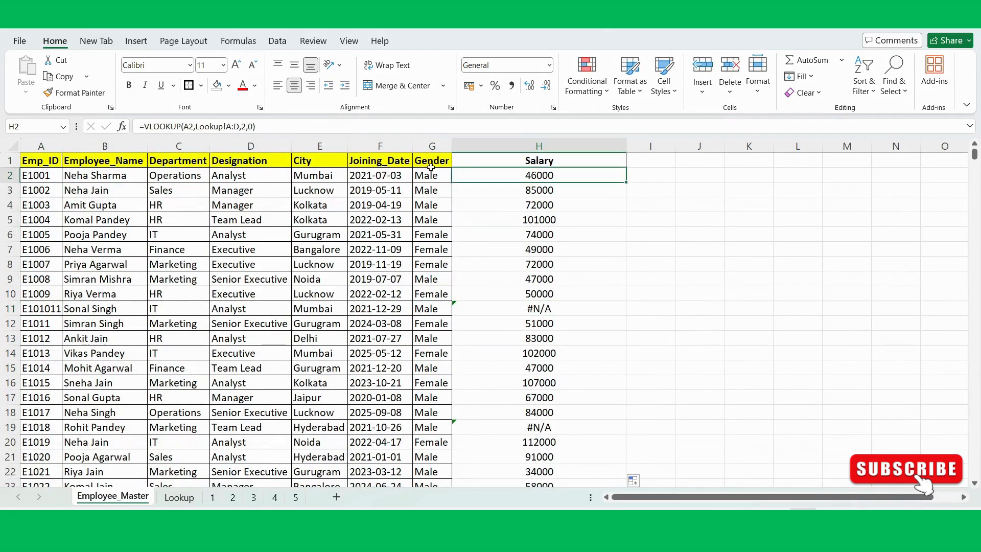
pyautogui.doubleClick(550, 178)
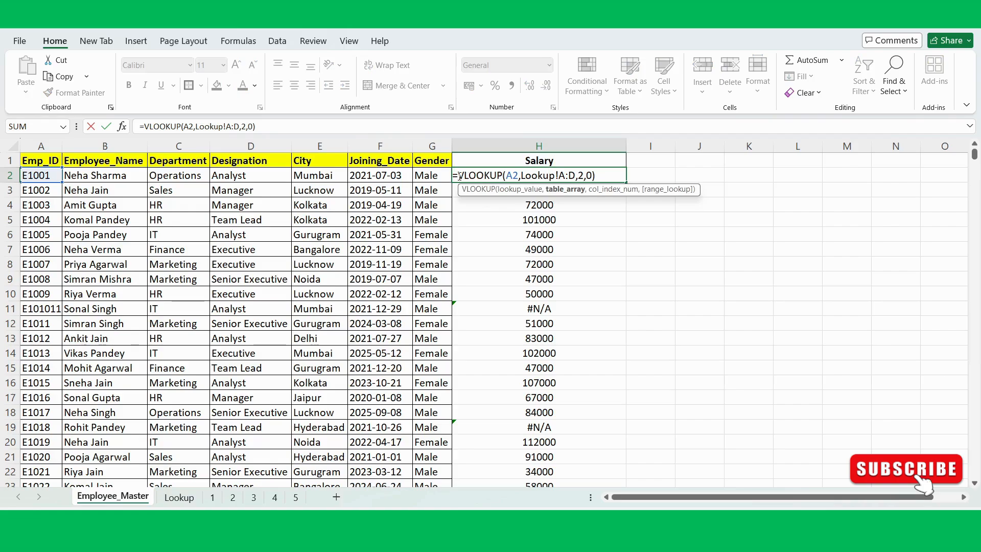
pyautogui.click(460, 176)
pyautogui.write('if')
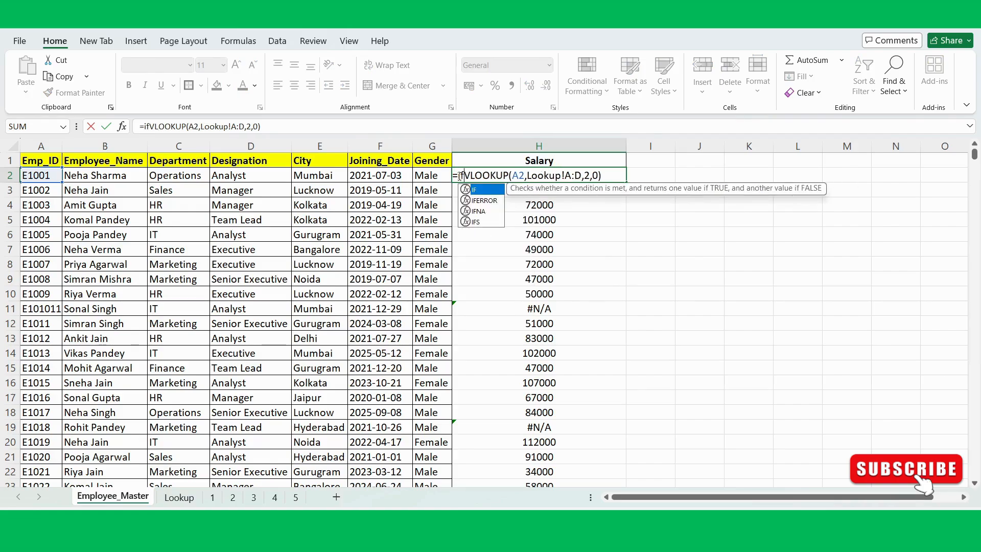
pyautogui.press('Down')
pyautogui.press('Tab')
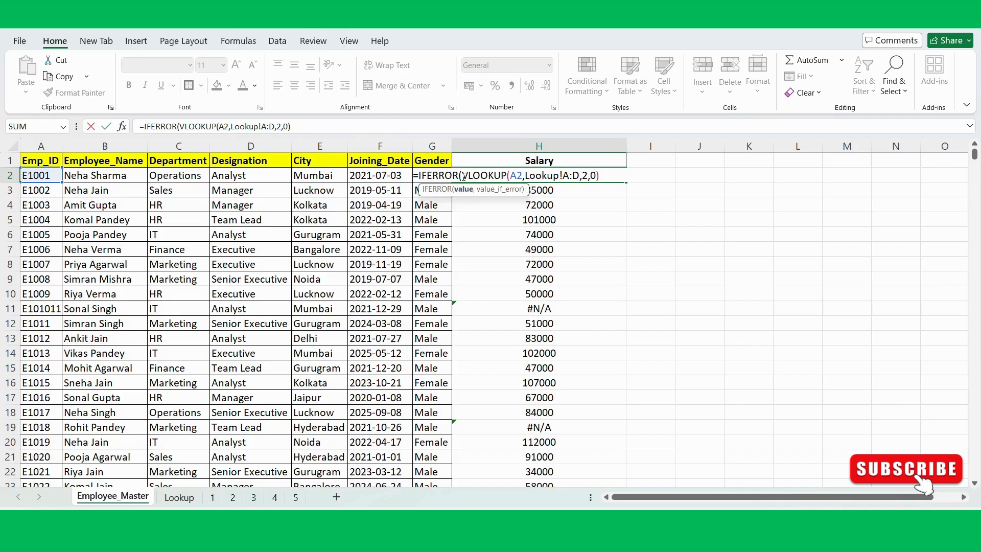
pyautogui.moveTo(462, 175); pyautogui.dragTo(607, 175)
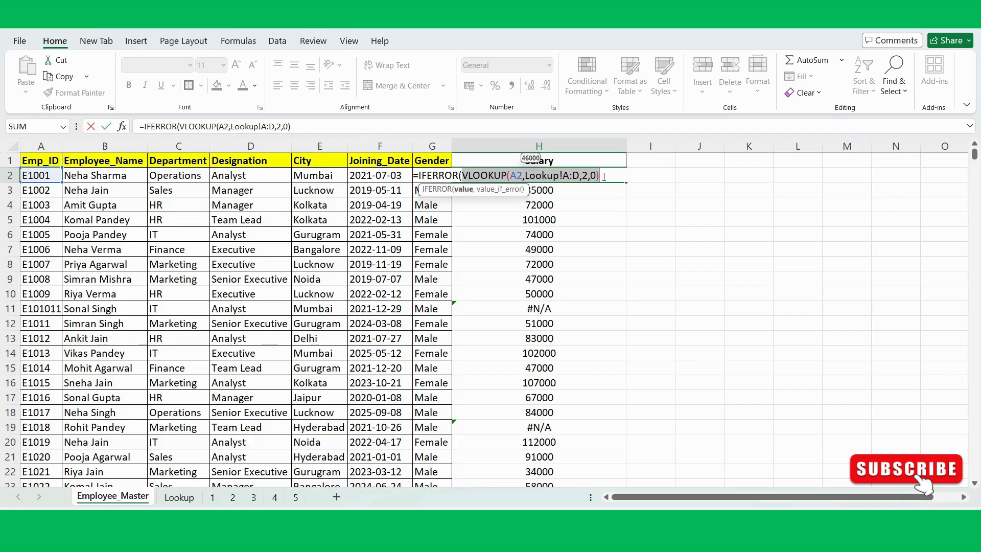
pyautogui.click(605, 177)
# Give the H2 IFERROR formula the error value "Employee Not Found" and enter it.
pyautogui.write(',')
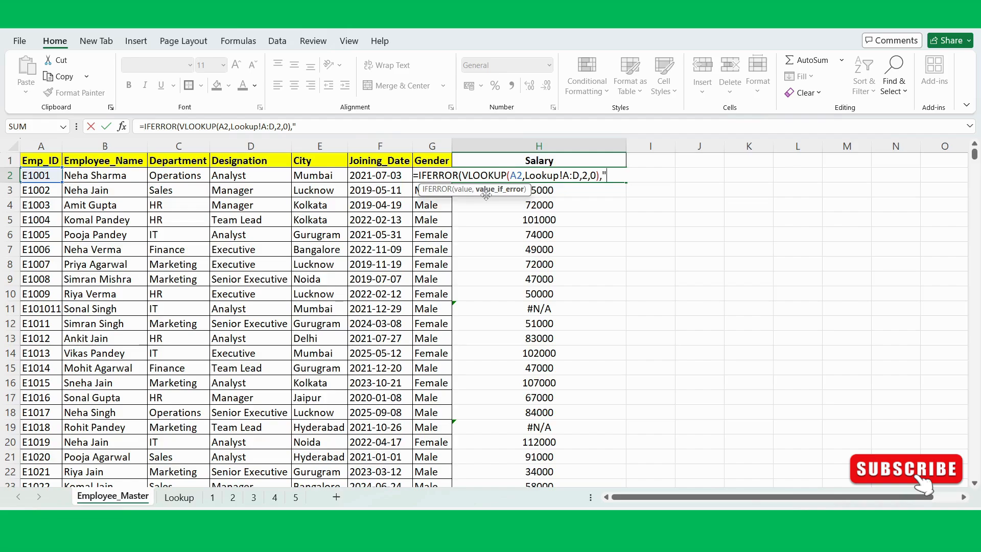
pyautogui.write('"Em')
pyautogui.write('ploye')
pyautogui.write('ese')
pyautogui.press('BackSpace')
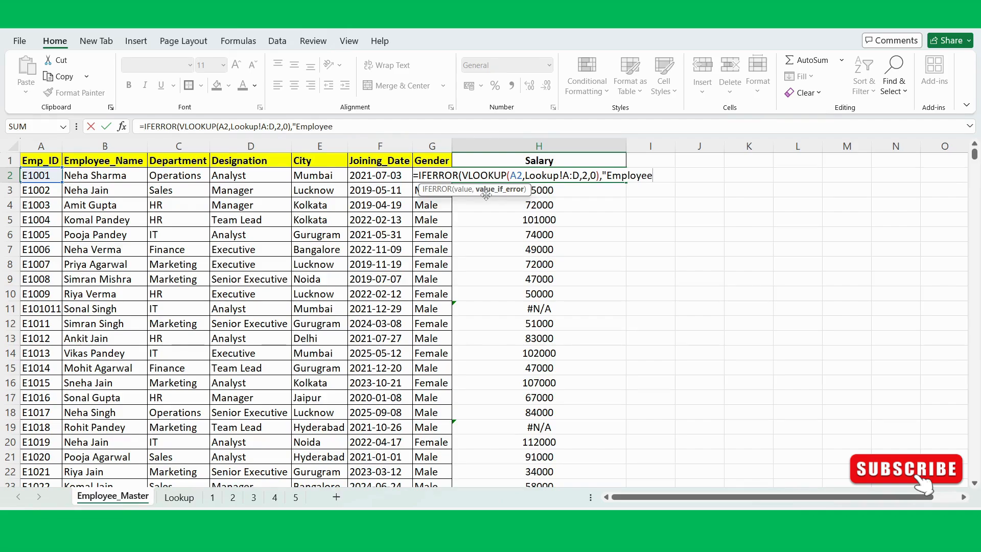
pyautogui.write('e Not Fi')
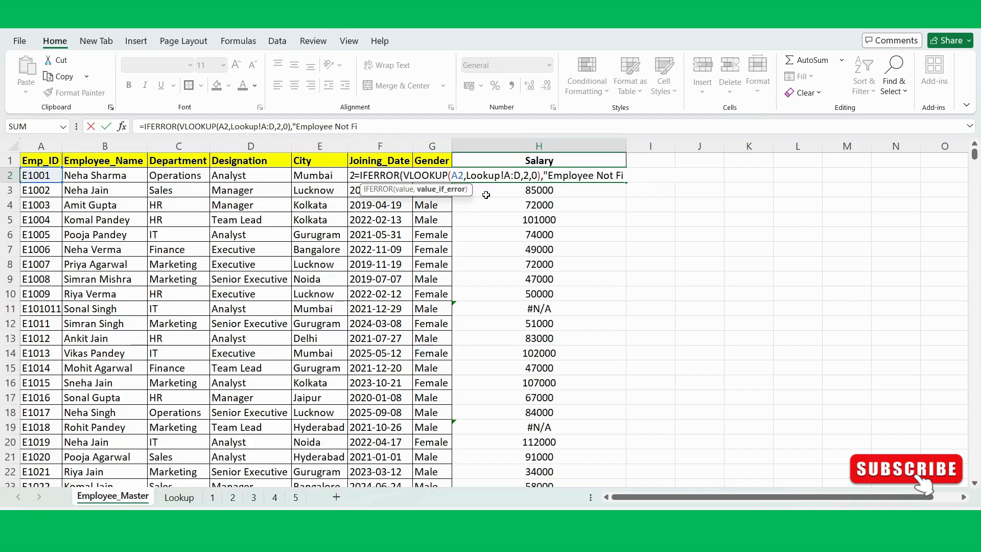
pyautogui.write('und')
pyautogui.write(')')
pyautogui.press('Return')
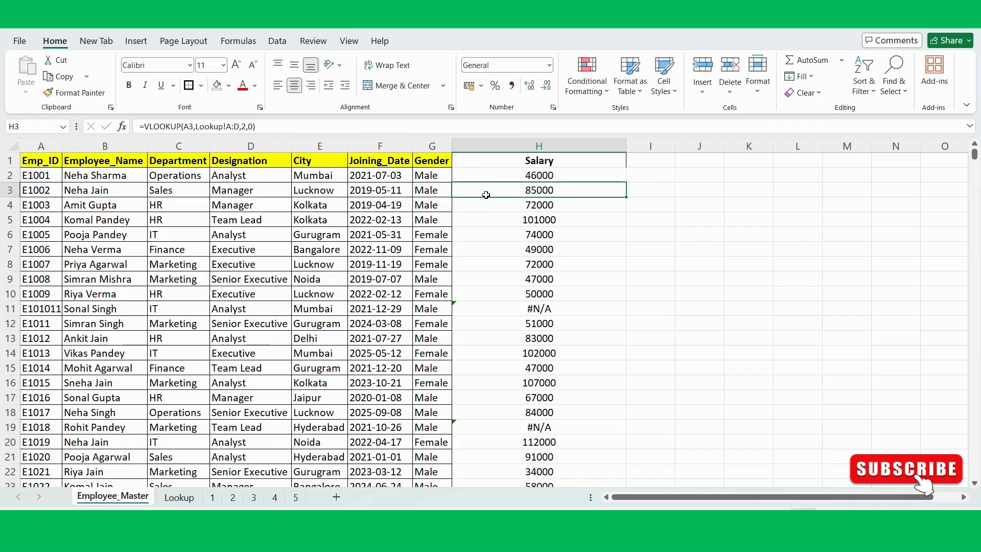
# Fill the IFERROR formula from H2 down the whole Salary column and check the formula in H11.
pyautogui.click(580, 175)
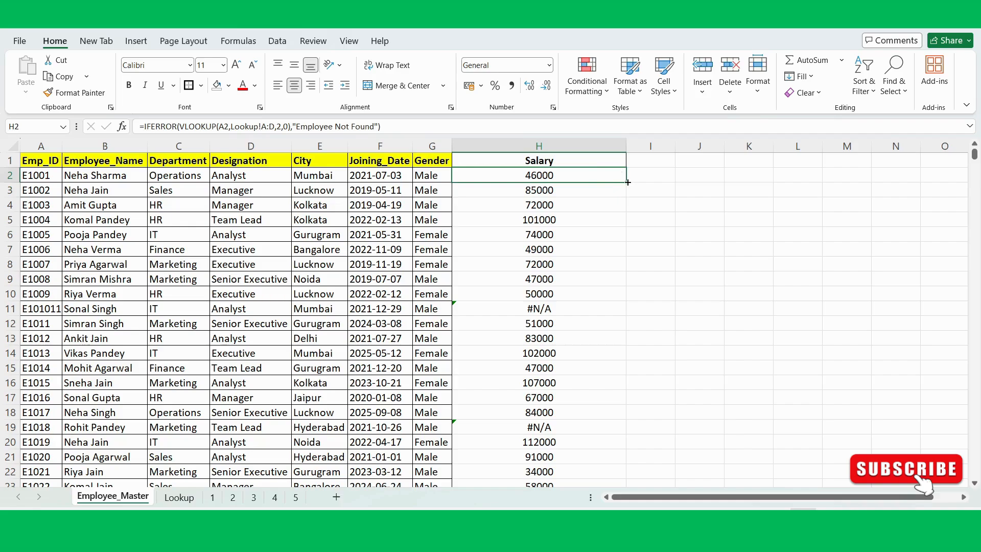
pyautogui.doubleClick(627, 182)
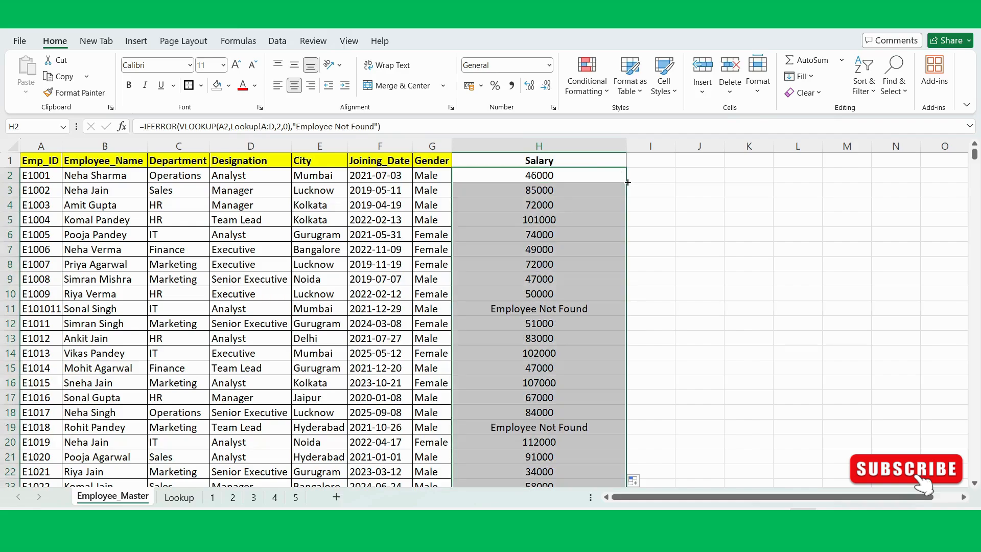
pyautogui.click(543, 179)
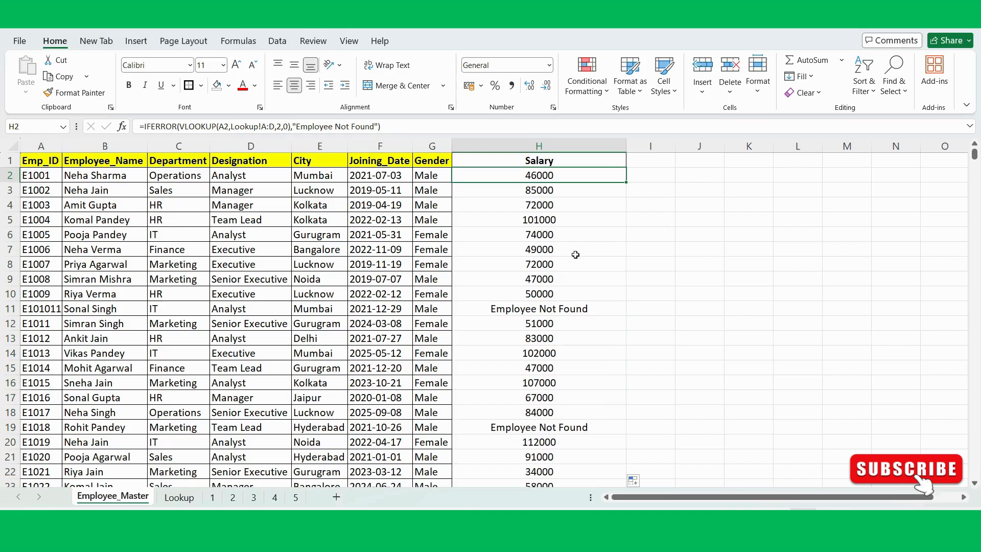
pyautogui.click(519, 308)
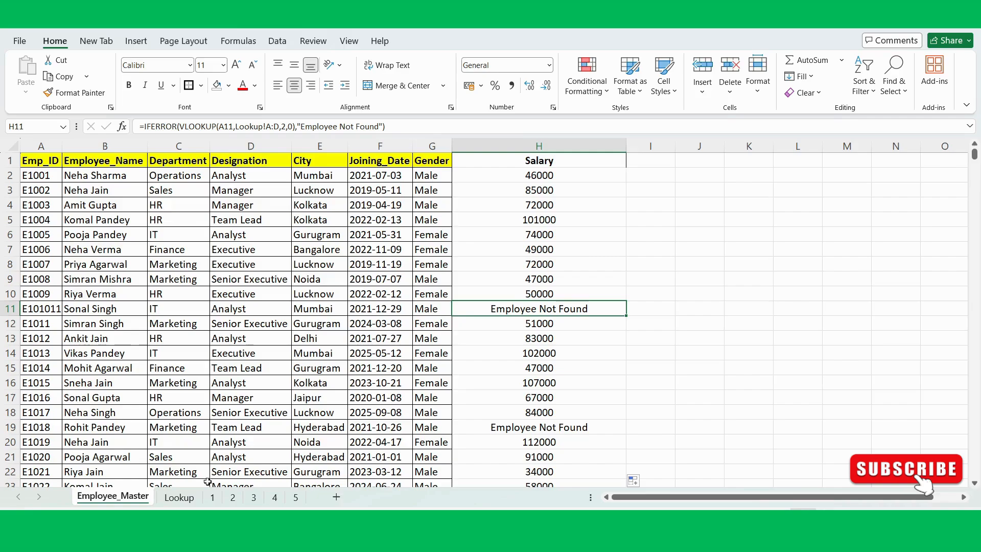
# Reread the salary task on sheet 1 and read the summary report task on sheet 2.
pyautogui.click(212, 497)
pyautogui.click(254, 243)
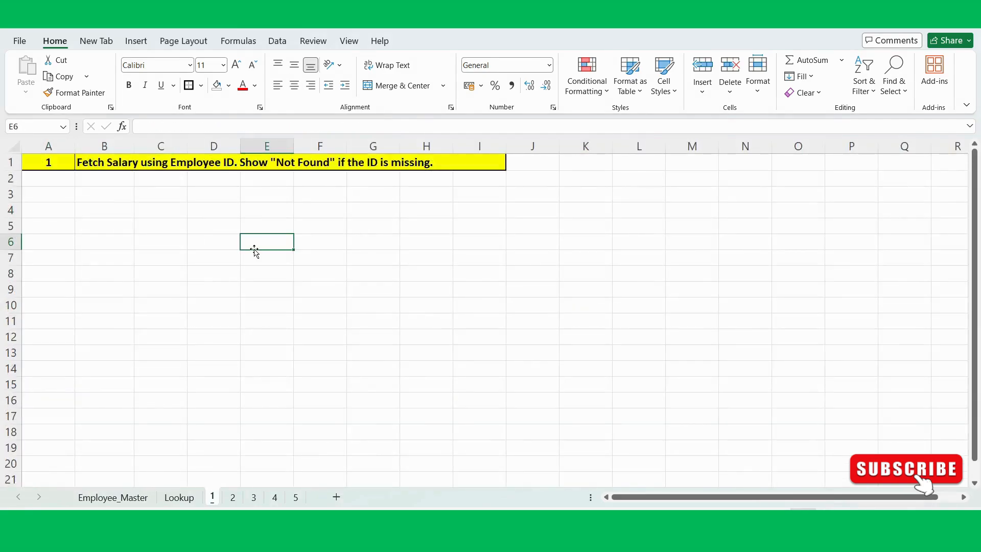
pyautogui.click(148, 210)
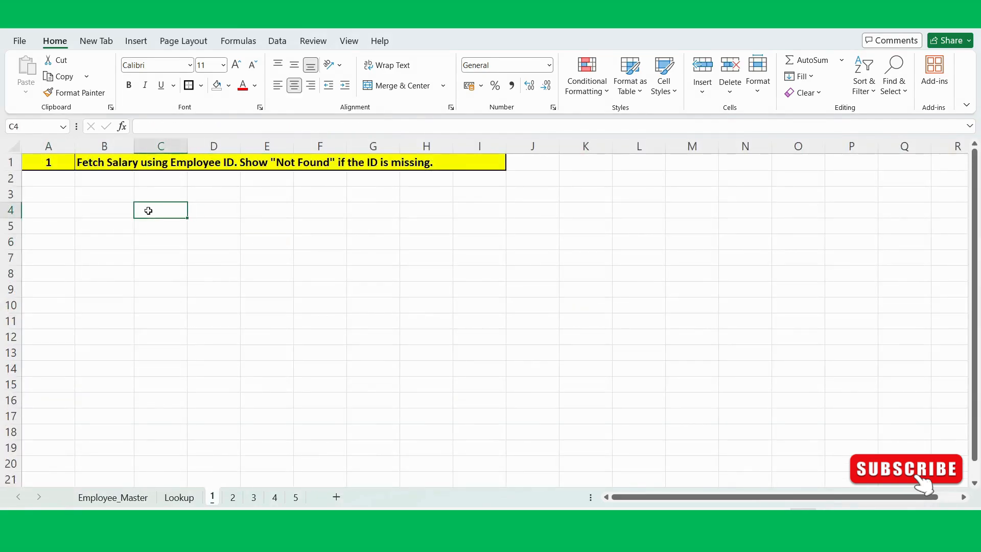
pyautogui.click(214, 239)
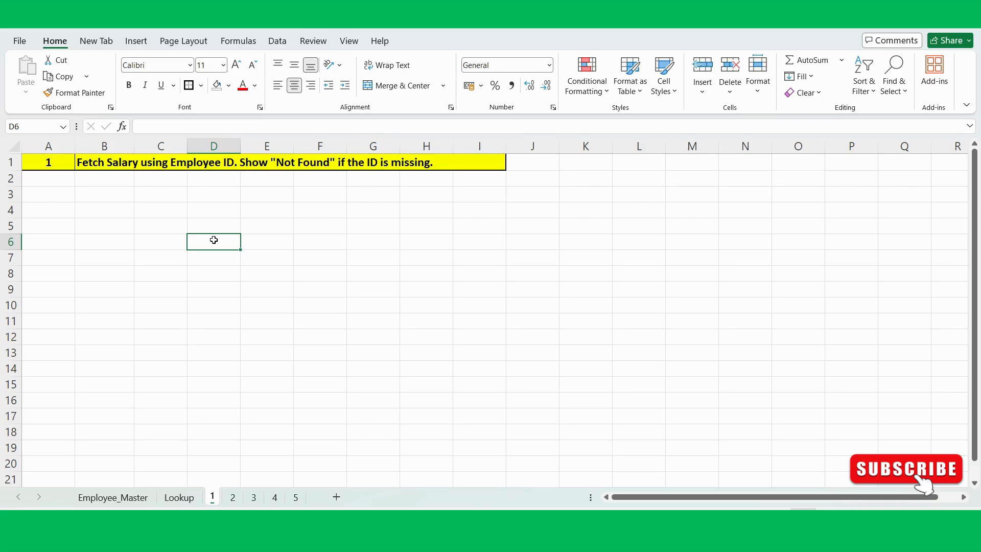
pyautogui.click(139, 212)
pyautogui.click(121, 213)
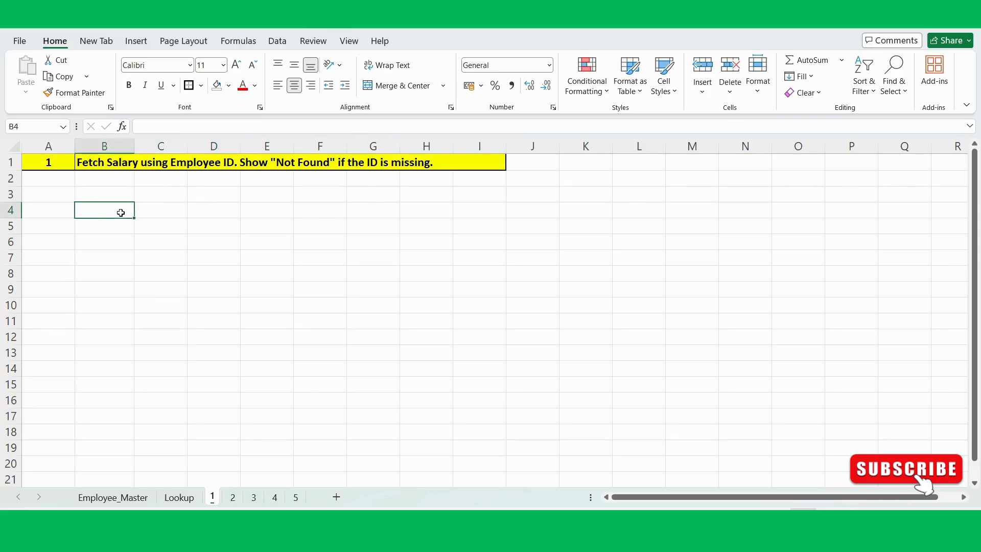
pyautogui.click(232, 497)
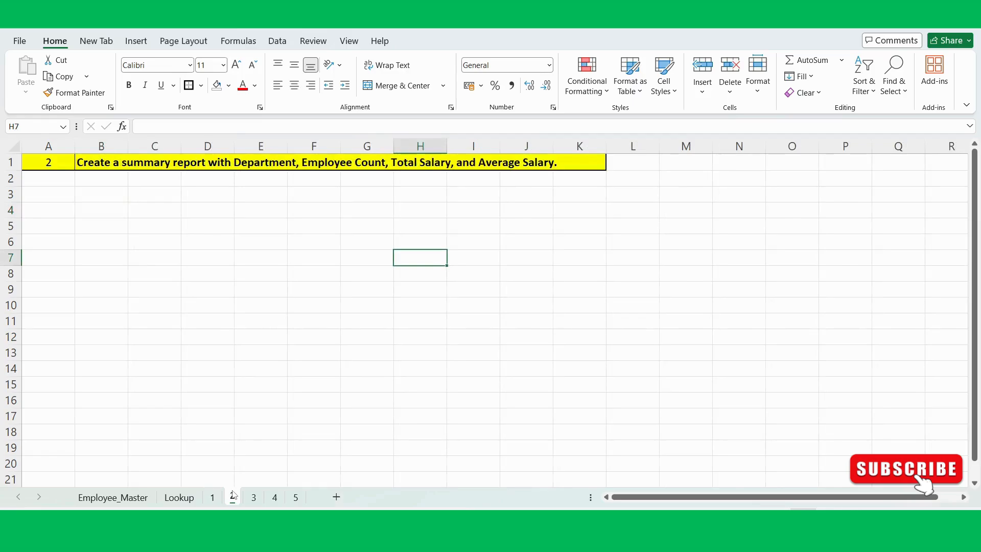
pyautogui.click(255, 253)
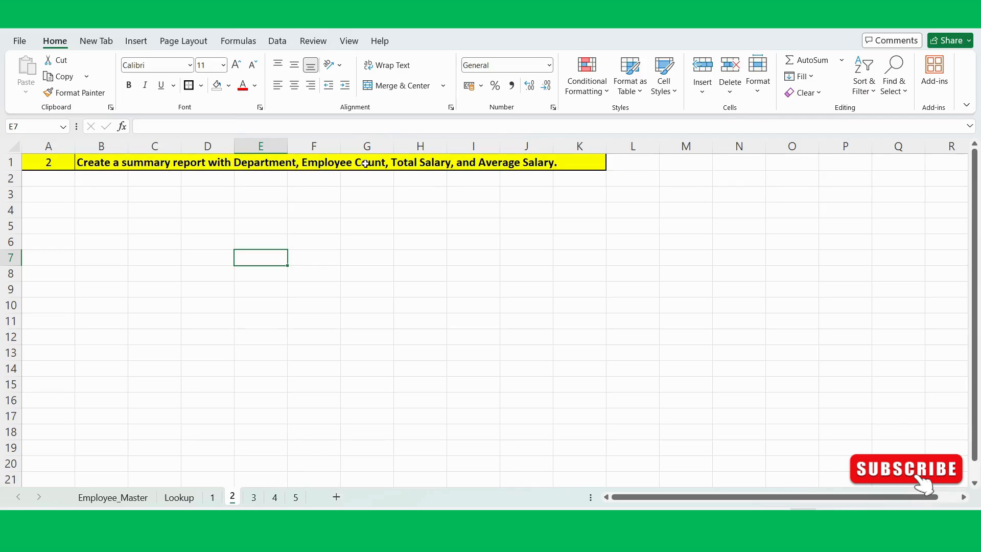
pyautogui.click(501, 163)
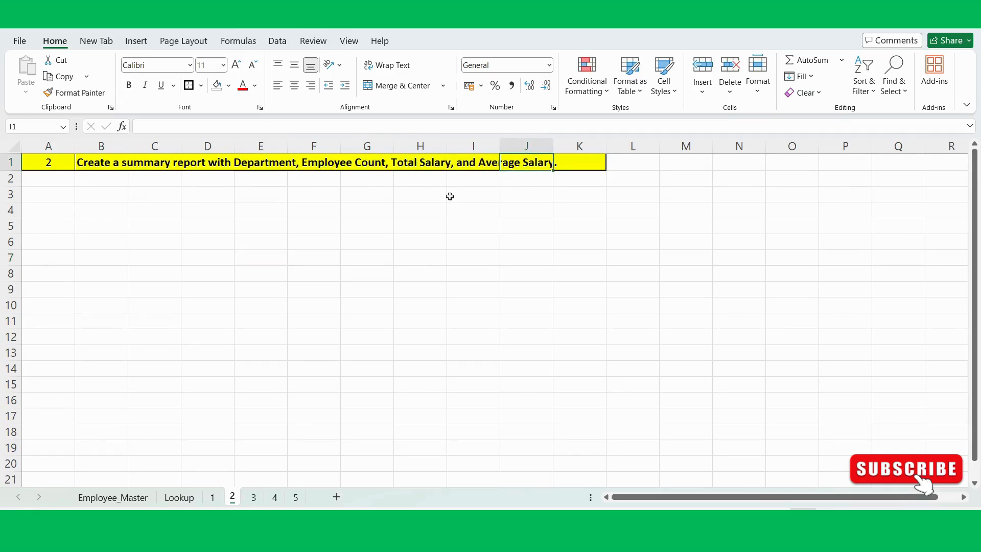
pyautogui.click(372, 240)
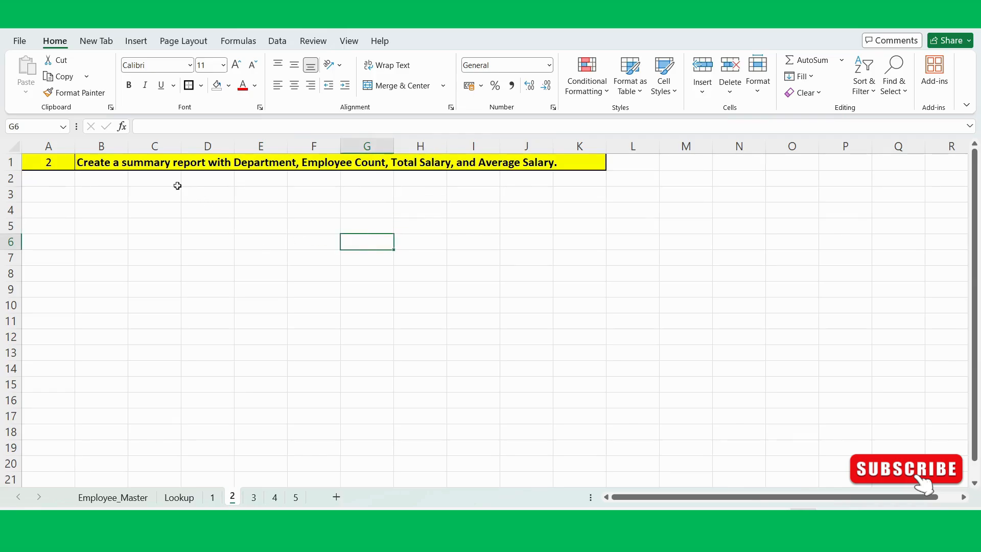
pyautogui.click(116, 497)
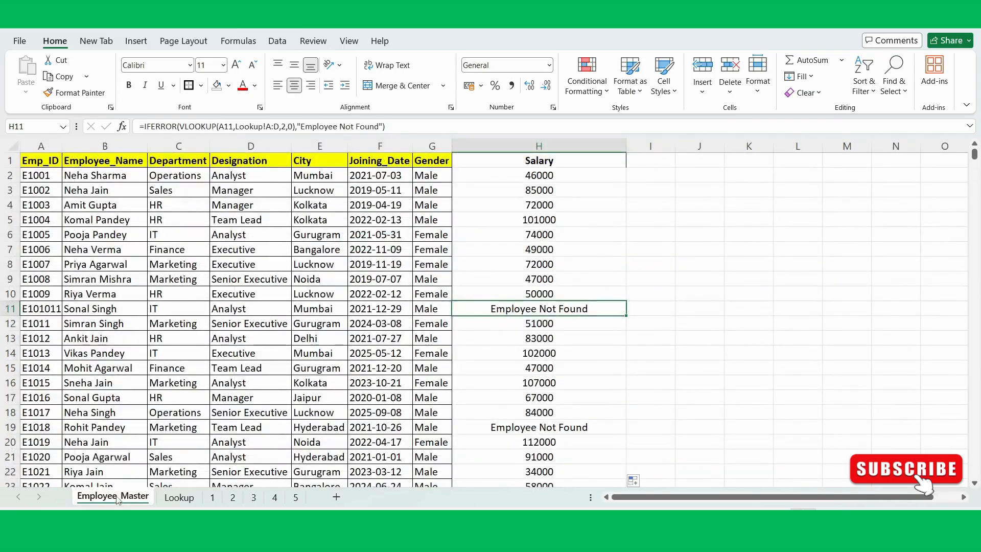
pyautogui.click(239, 354)
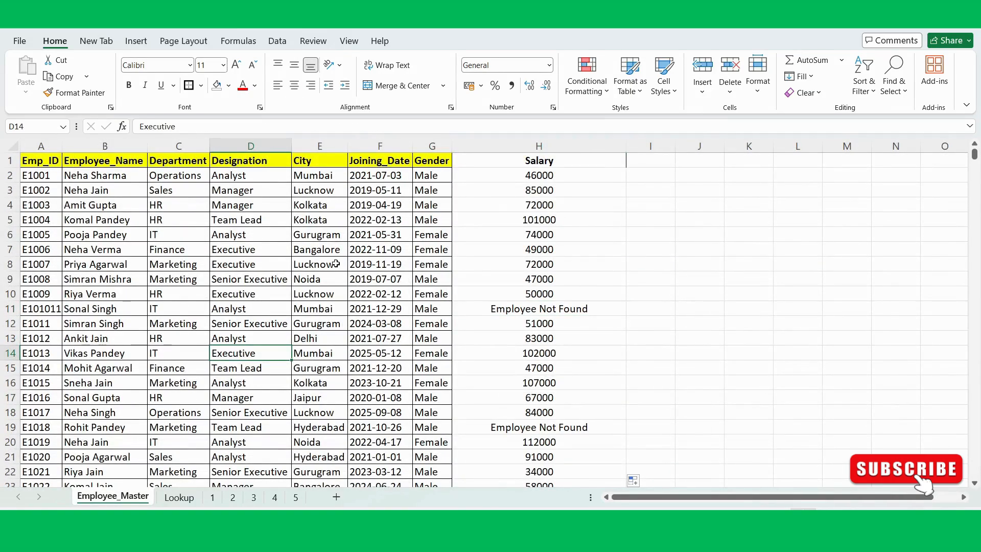
pyautogui.click(260, 269)
pyautogui.click(269, 333)
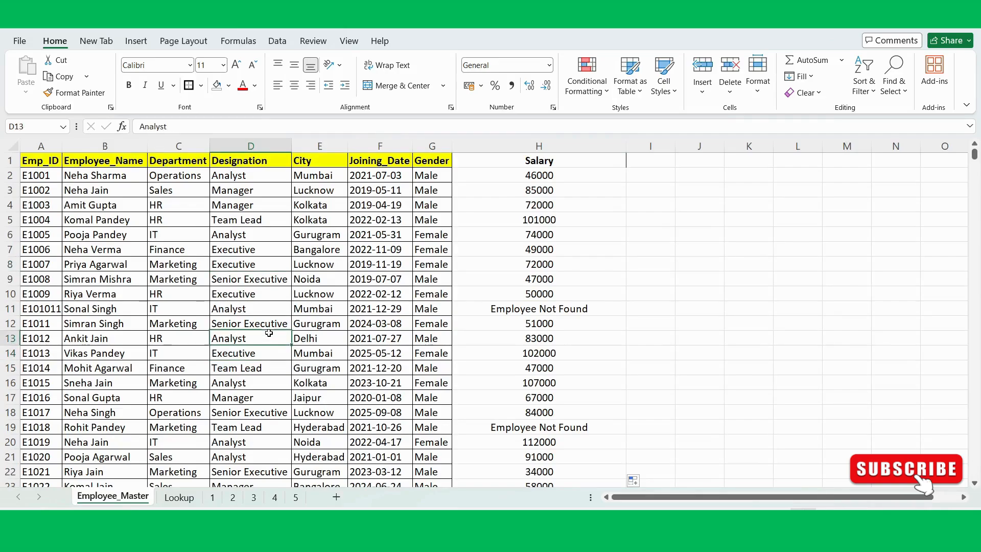
pyautogui.click(225, 310)
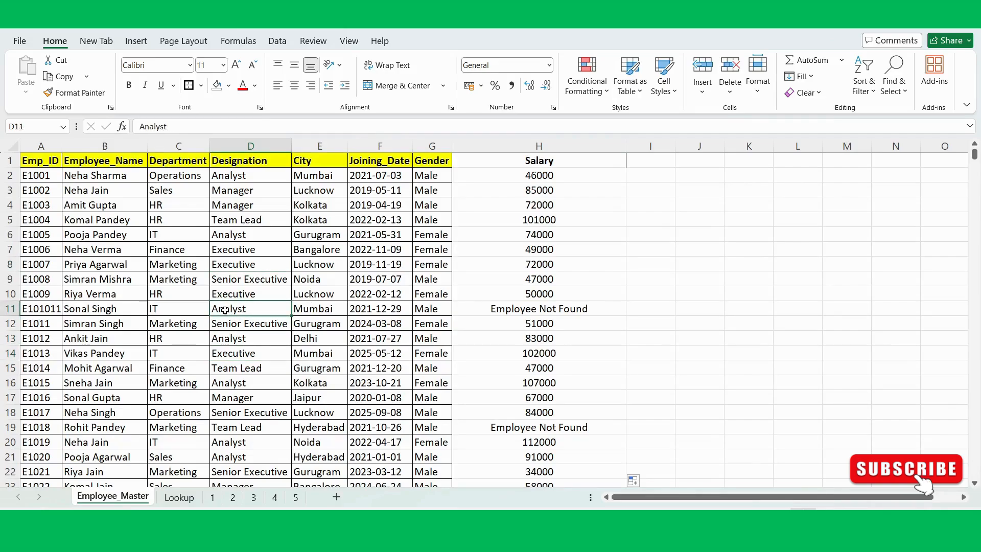
pyautogui.press('alt')
pyautogui.press('n')
pyautogui.press('v')
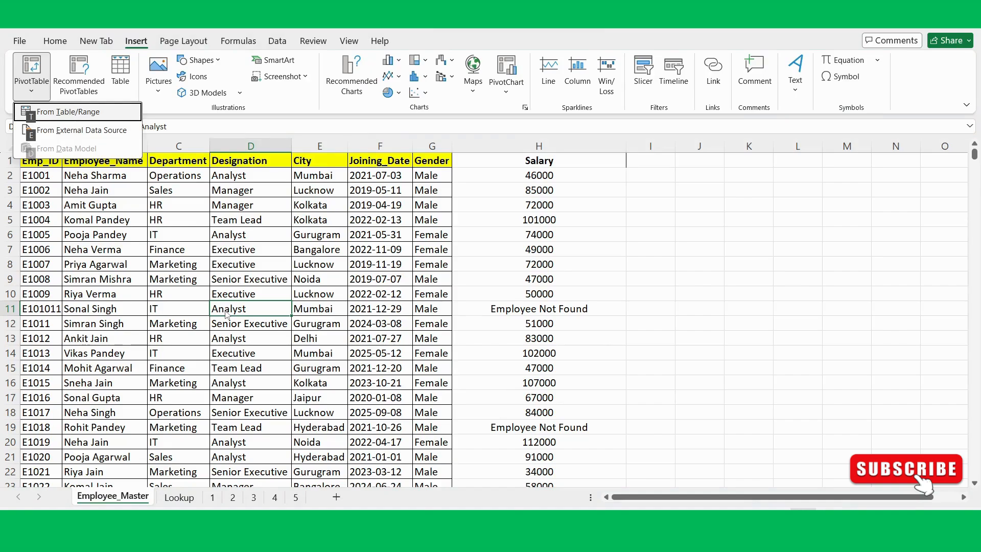
pyautogui.press('Escape')
pyautogui.press('Escape')
pyautogui.click(632, 340)
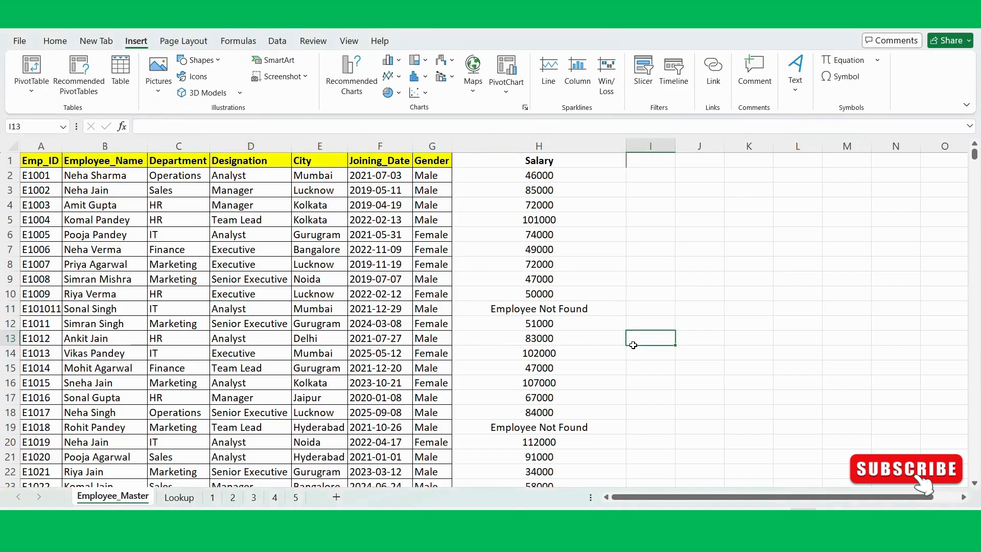
# Examine the Salary column in Employee_Master and compare the employee data with the summary report requirements on sheet 2.
pyautogui.click(569, 227)
pyautogui.moveTo(531, 160); pyautogui.dragTo(537, 326)
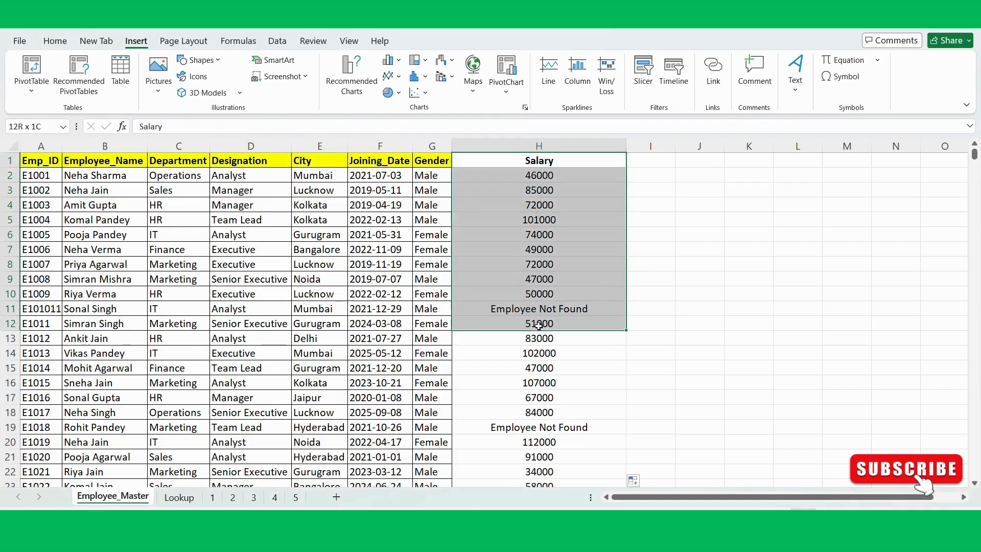
pyautogui.click(346, 276)
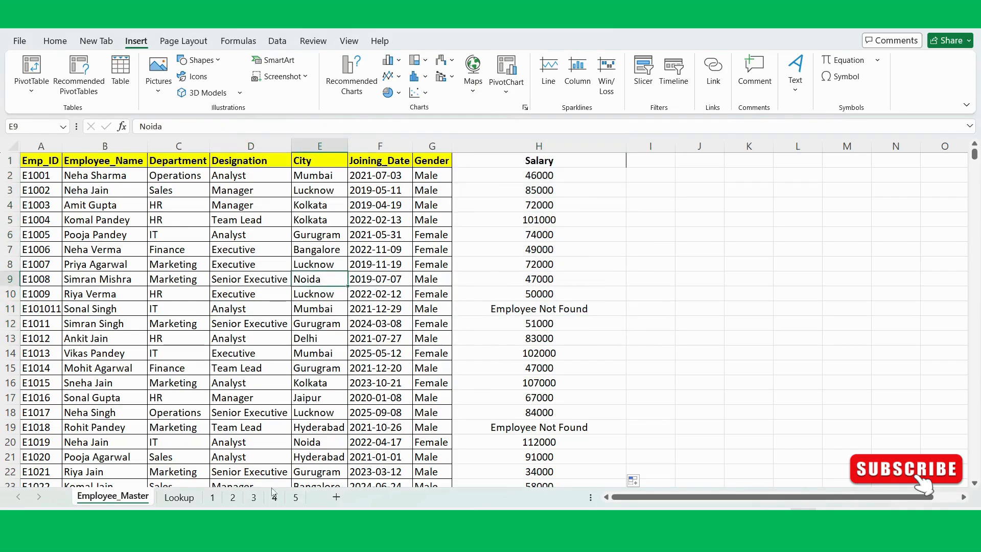
pyautogui.click(232, 496)
pyautogui.click(312, 264)
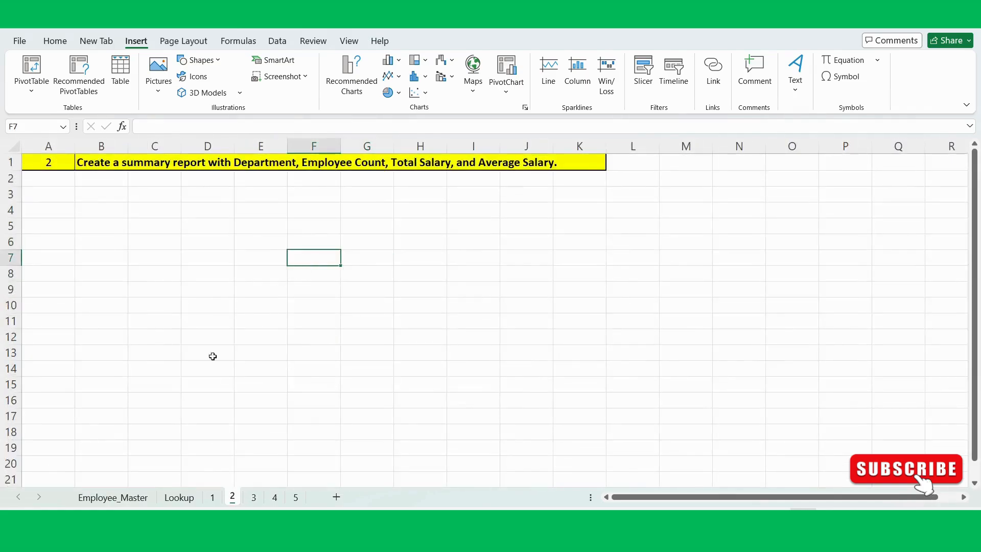
pyautogui.click(119, 501)
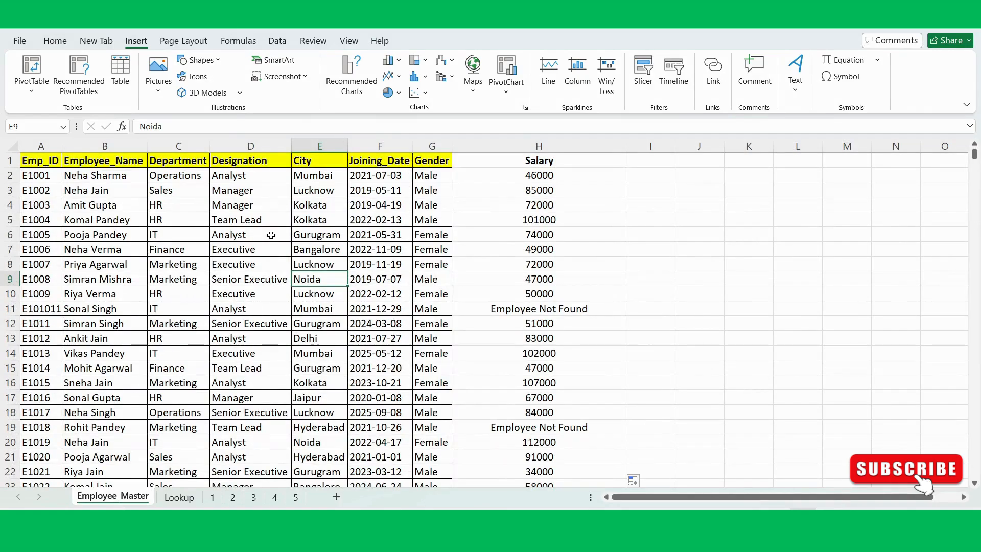
pyautogui.click(231, 498)
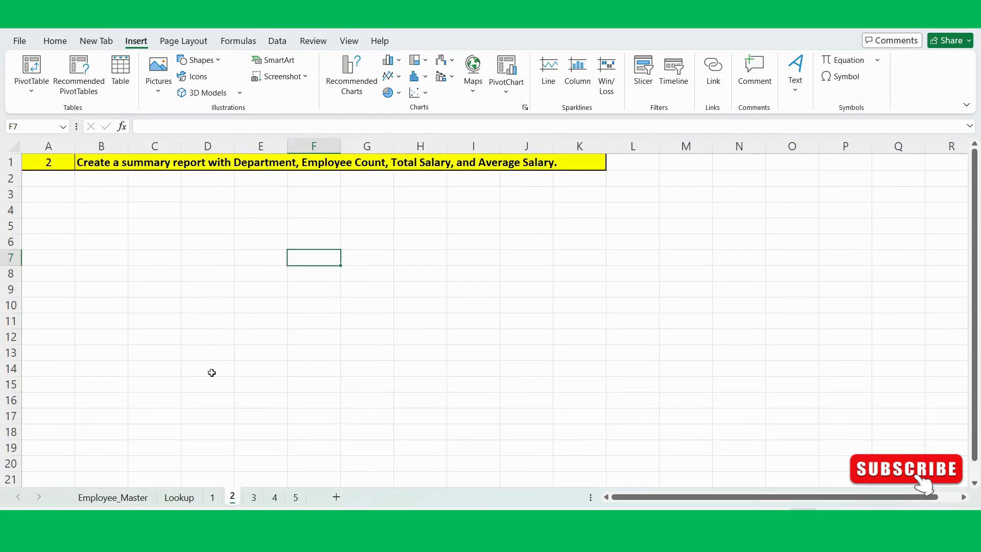
pyautogui.click(146, 277)
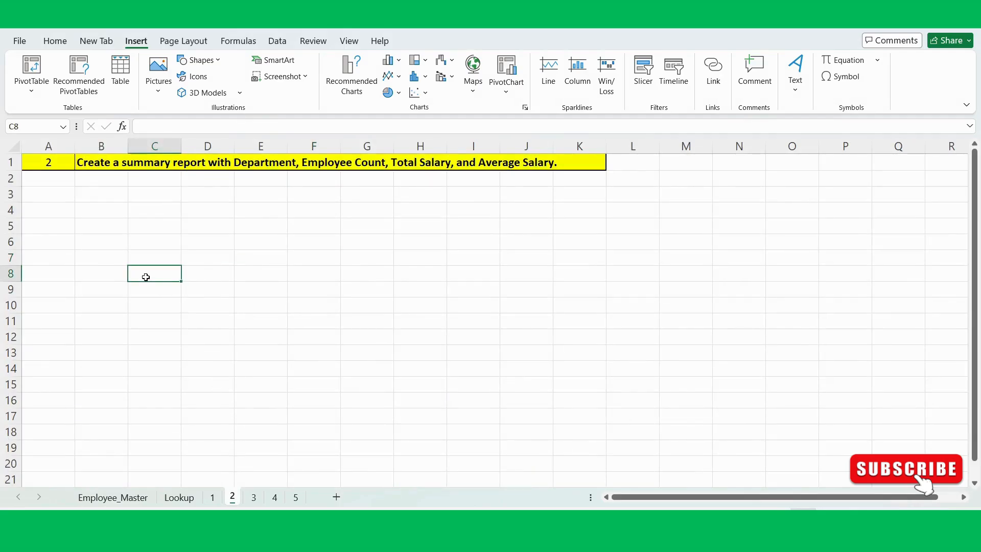
pyautogui.click(108, 497)
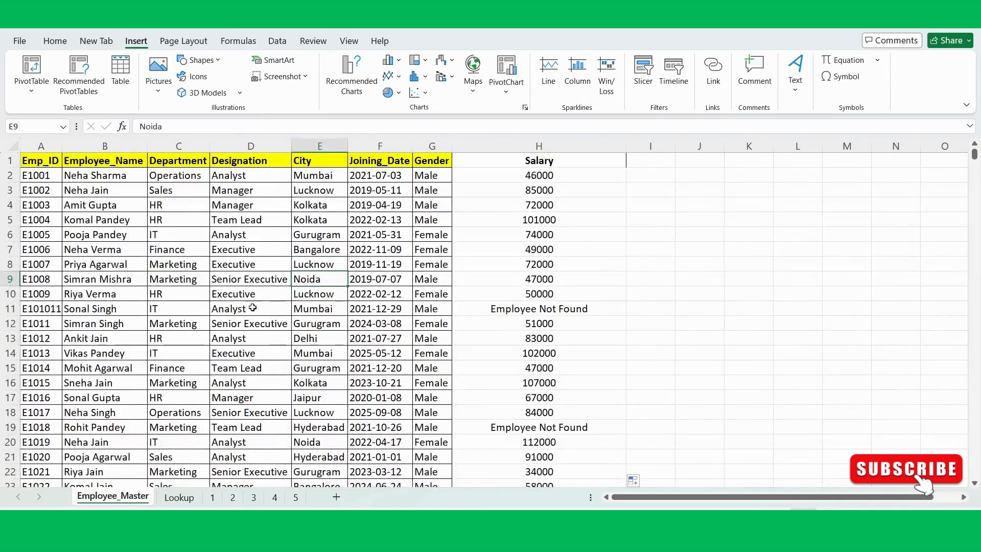
pyautogui.click(256, 308)
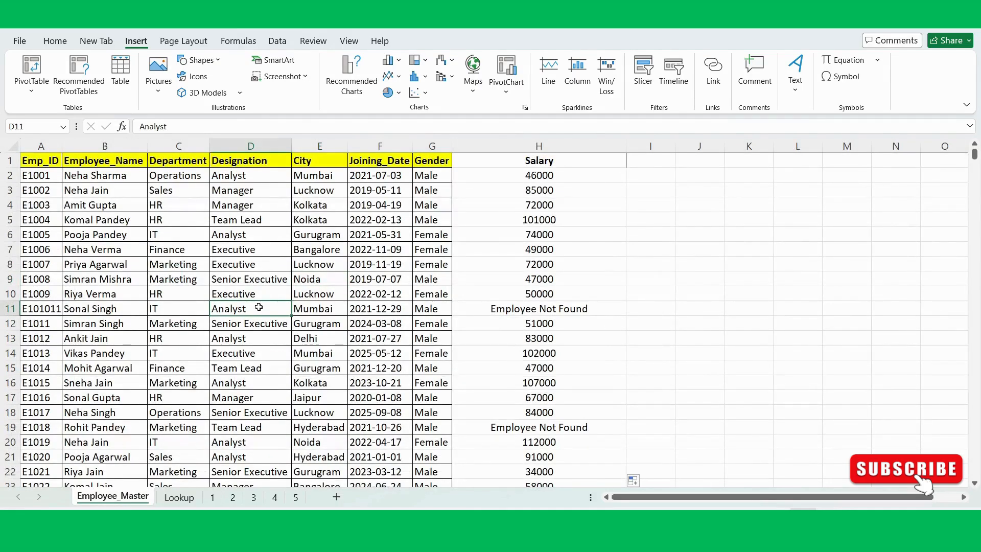
# Start a PivotTable from the full Employee_Master range A1:H2001 and choose to place it on an existing worksheet.
pyautogui.hotkey('ctrl', 'a')
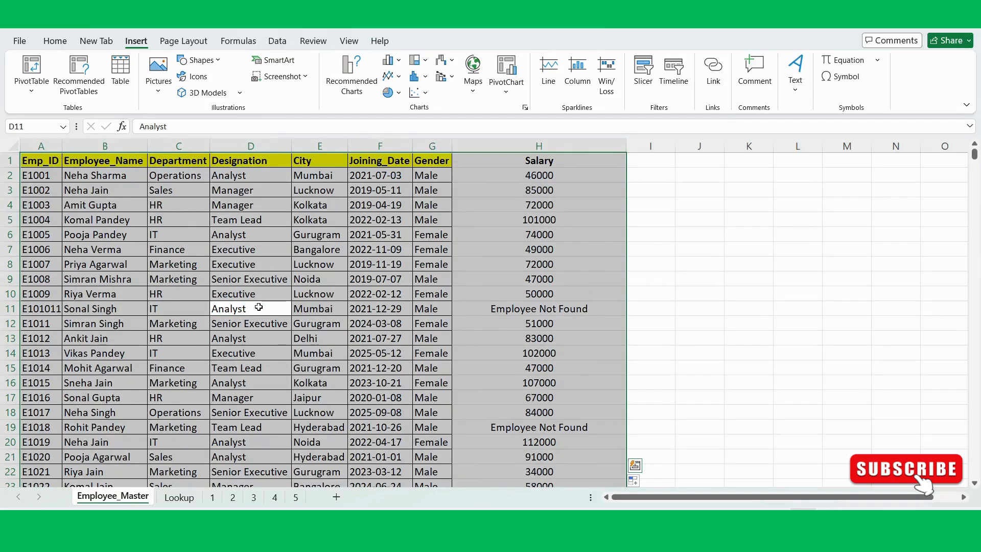
pyautogui.hotkey('alt', 'n')
pyautogui.press('v')
pyautogui.press('t')
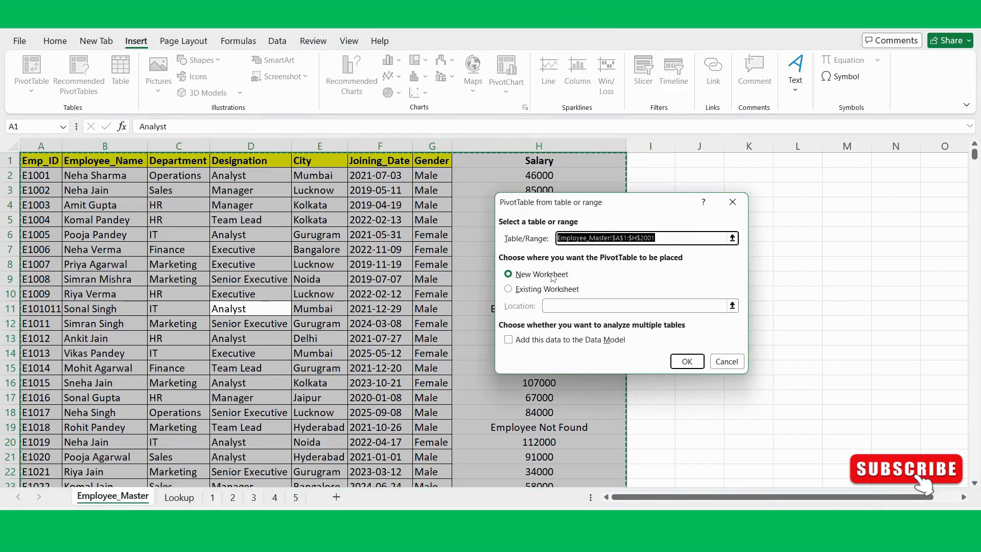
pyautogui.click(508, 289)
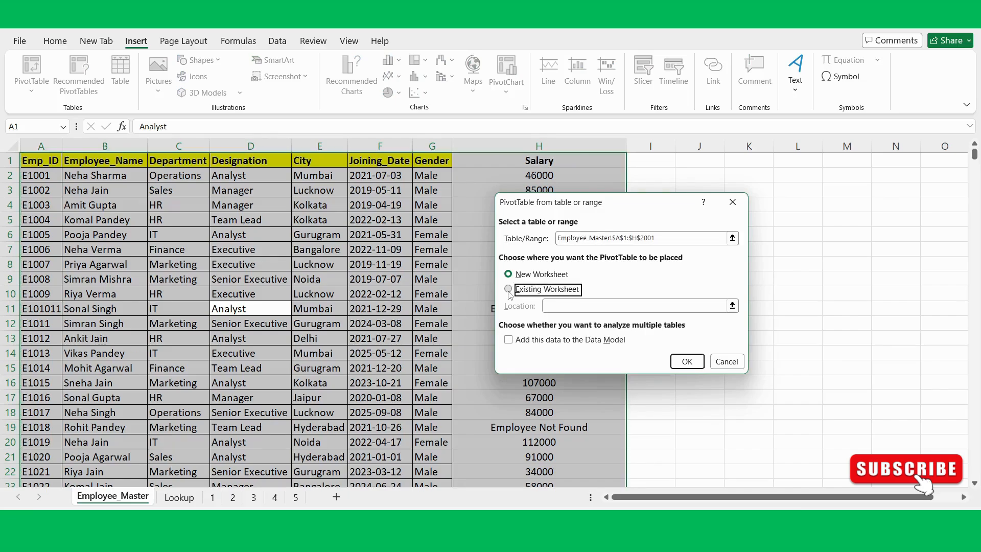
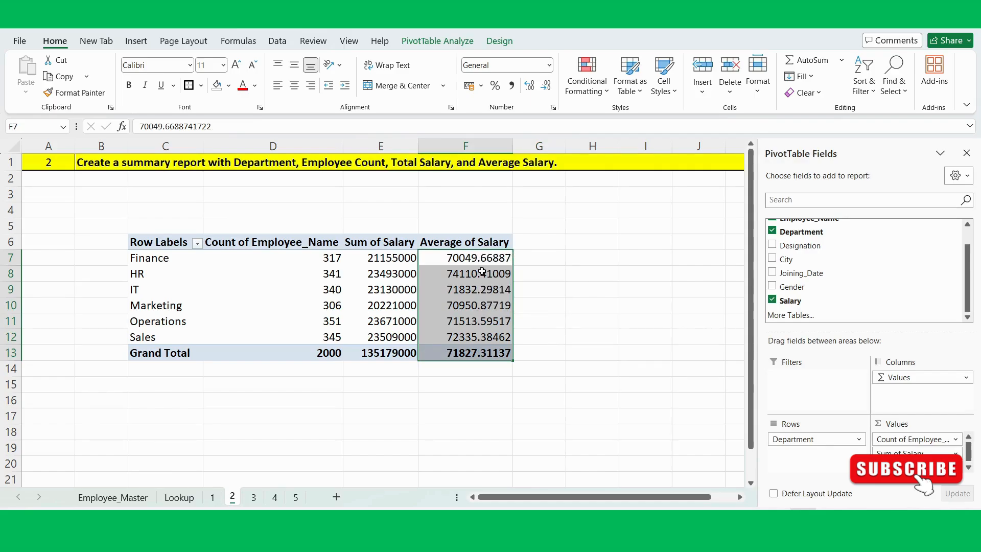
# Reduce the pivot table's Average of Salary values to one decimal place and centre them.
pyautogui.click(545, 85)
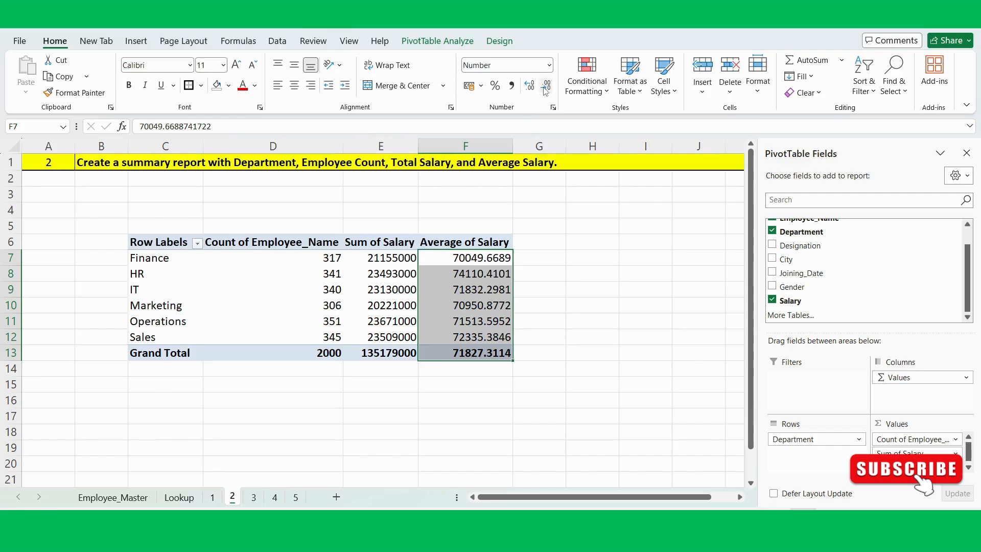
pyautogui.click(545, 85)
pyautogui.click(546, 87)
pyautogui.click(546, 87)
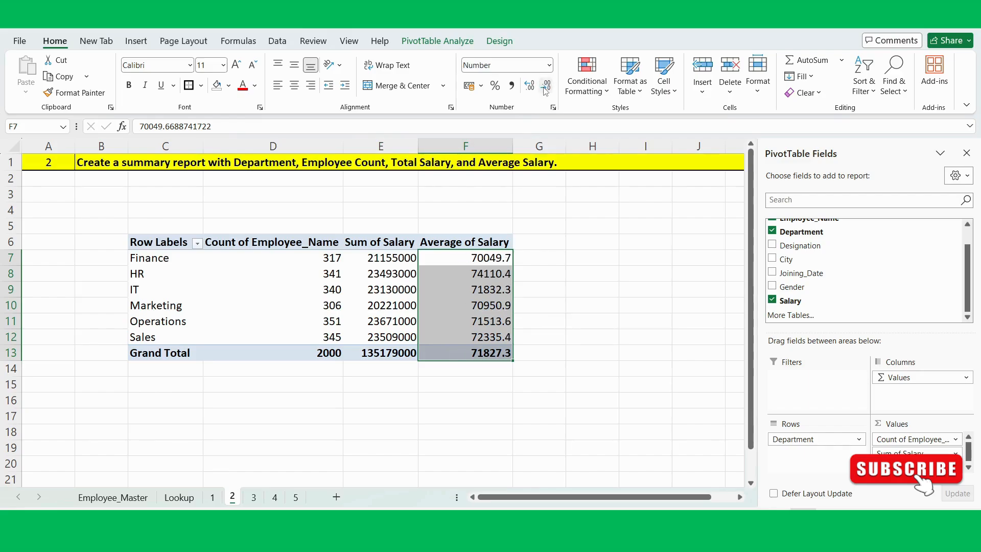
pyautogui.click(538, 254)
pyautogui.click(609, 301)
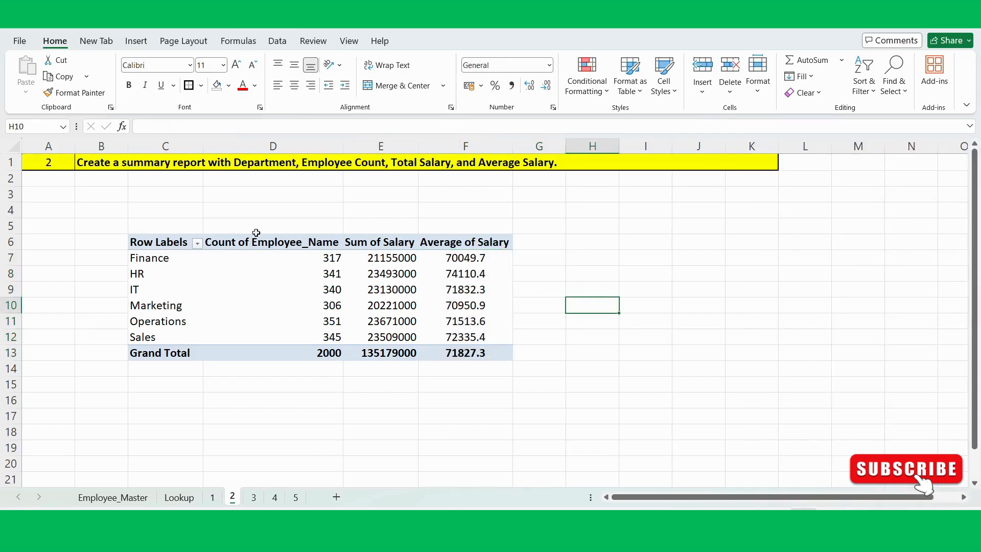
# Copy the whole pivot table C6:F13 and paste it as plain values starting at C16.
pyautogui.moveTo(150, 244); pyautogui.dragTo(462, 346)
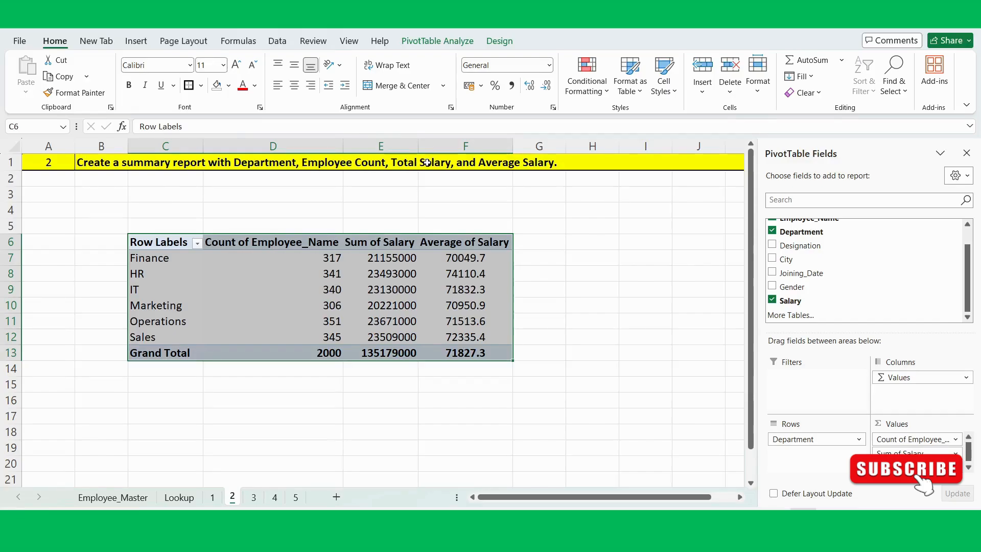
pyautogui.click(589, 272)
pyautogui.moveTo(181, 245); pyautogui.dragTo(489, 355)
pyautogui.hotkey('ctrl', 'c')
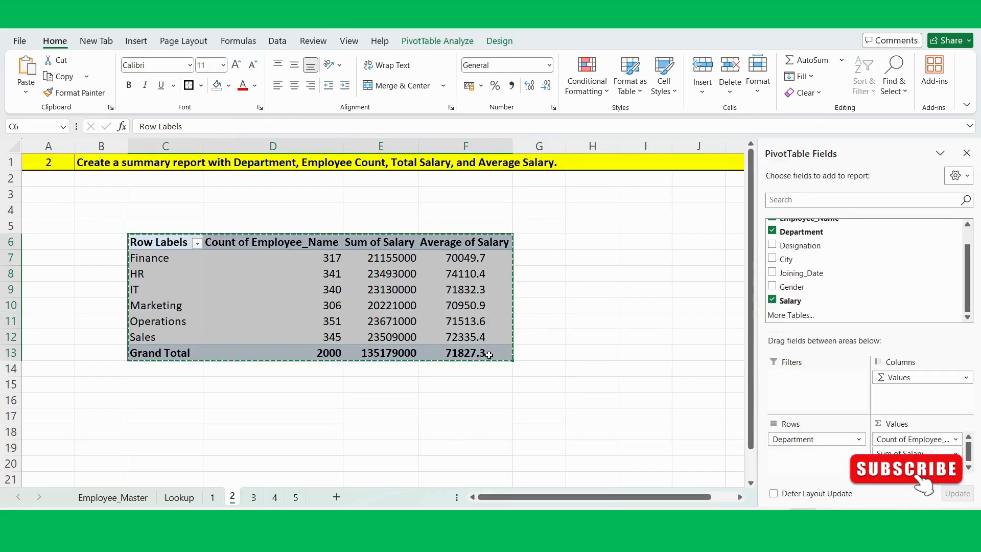
pyautogui.scroll(-1, 284, 395)
pyautogui.scroll(-2, 284, 394)
pyautogui.scroll(3, 284, 395)
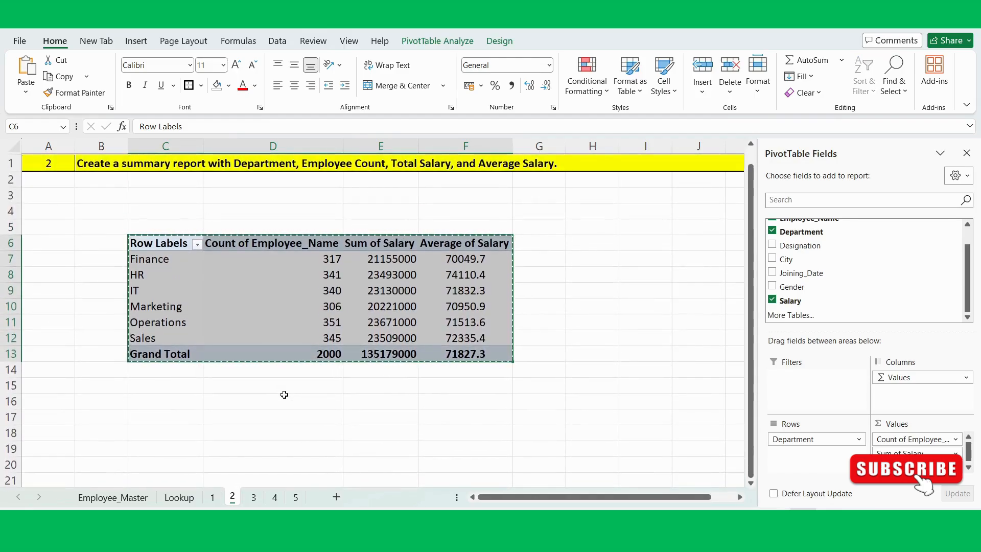
pyautogui.scroll(-1, 276, 338)
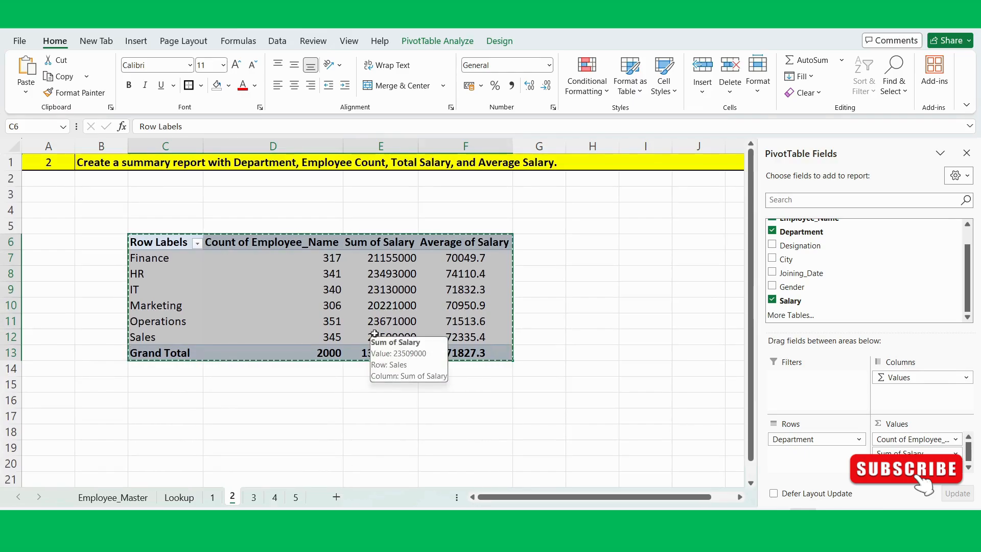
pyautogui.click(170, 400)
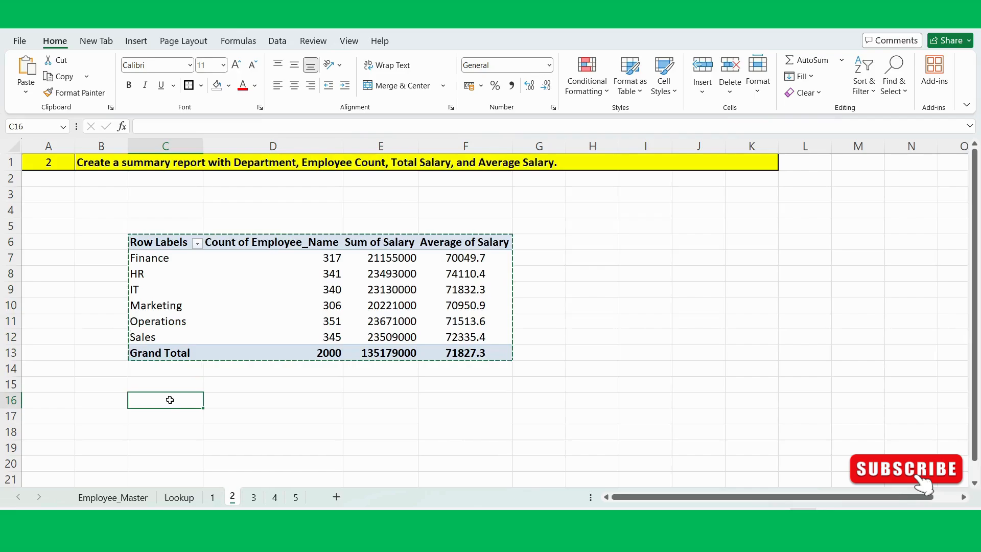
pyautogui.hotkey('ctrl', 'alt', 'v')
pyautogui.press('Return')
pyautogui.scroll(-2, 172, 358)
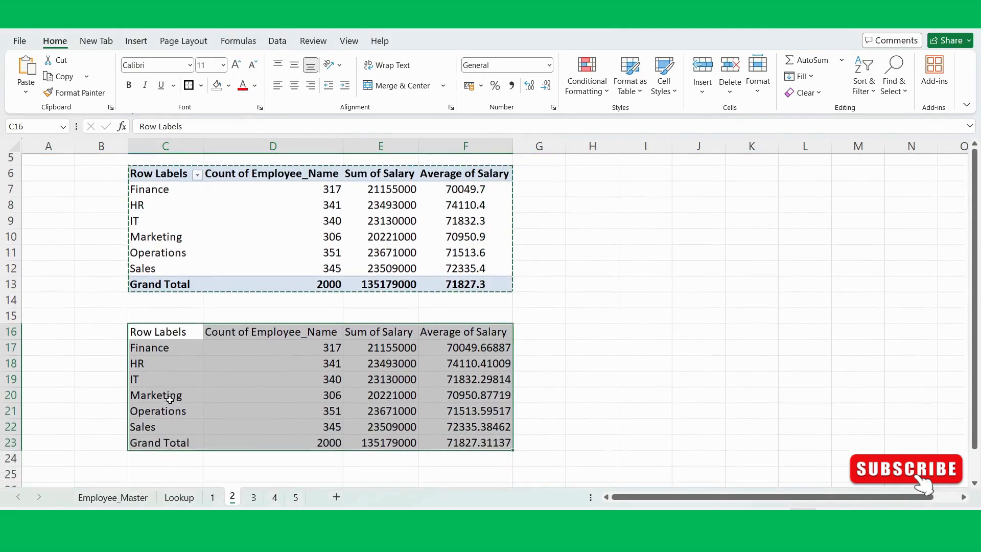
# Rename the pasted table's Row Labels header in C16 to "Department".
pyautogui.click(172, 336)
pyautogui.write('Departmen')
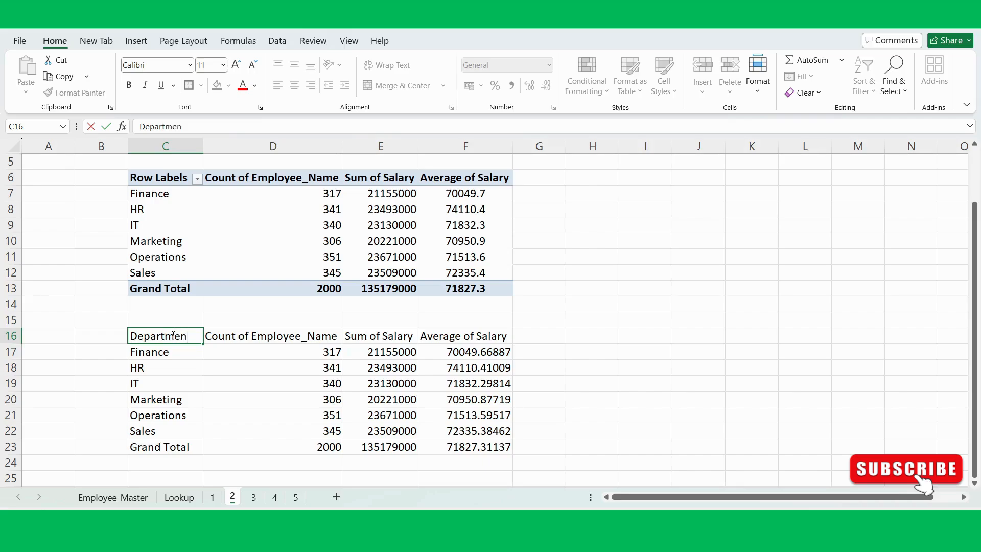
pyautogui.press('BackSpace')
pyautogui.write('nt')
pyautogui.click(290, 336)
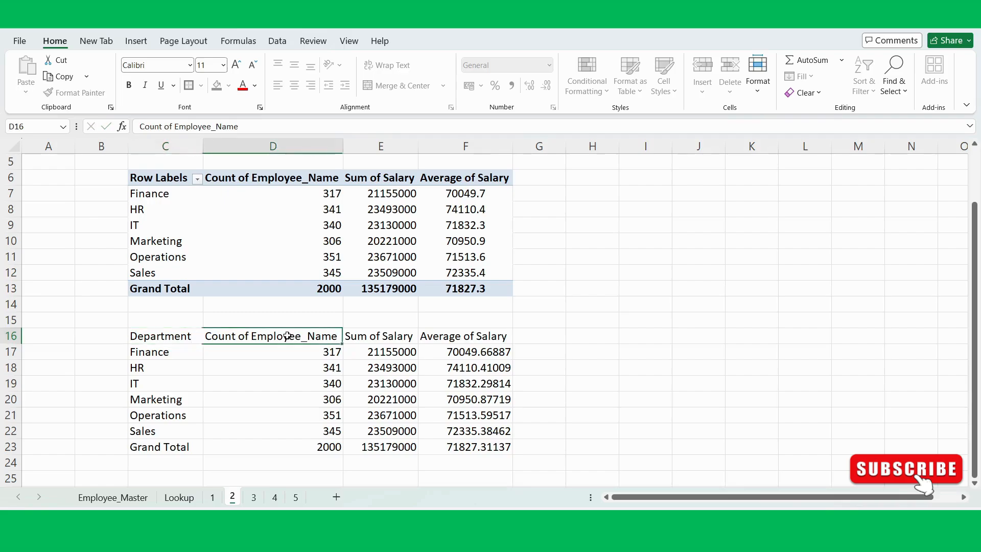
pyautogui.click(381, 336)
pyautogui.click(452, 337)
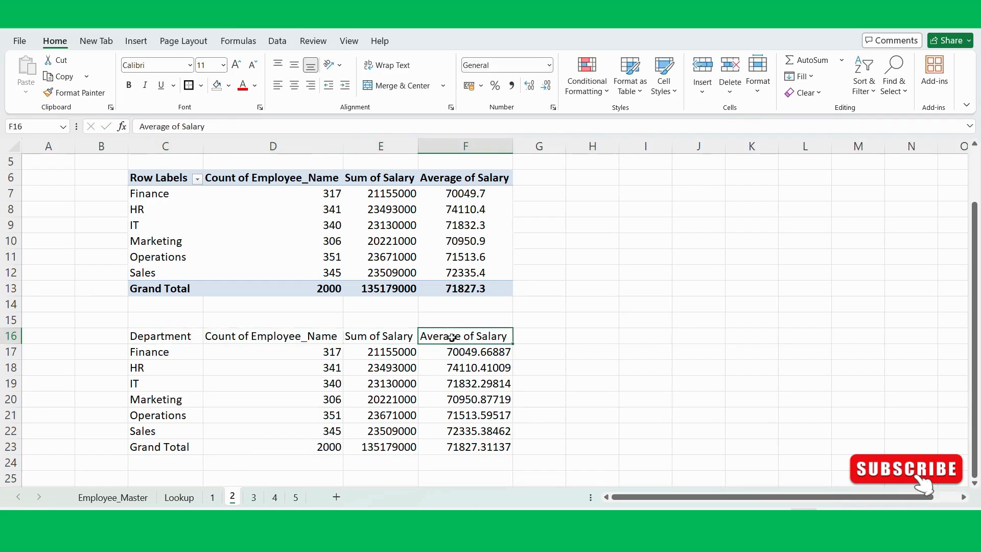
# Apply all borders to the pasted summary table C16:F23.
pyautogui.scroll(1, 452, 337)
pyautogui.moveTo(191, 353); pyautogui.dragTo(487, 461)
pyautogui.hotkey('alt', 'h')
pyautogui.press('b')
pyautogui.press('a')
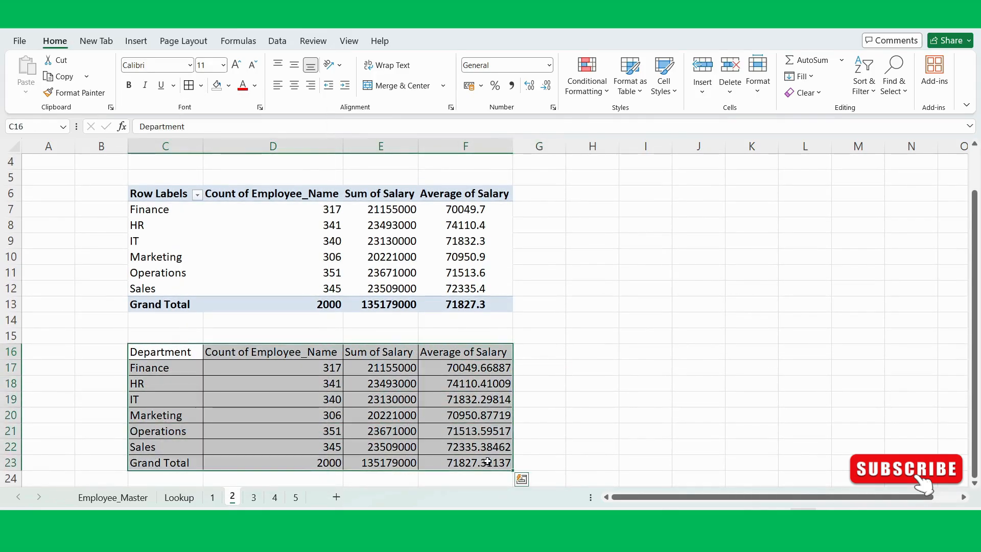
# Review the pivot table and its pasted copy against the summary report task on sheet 2.
pyautogui.scroll(1, 573, 368)
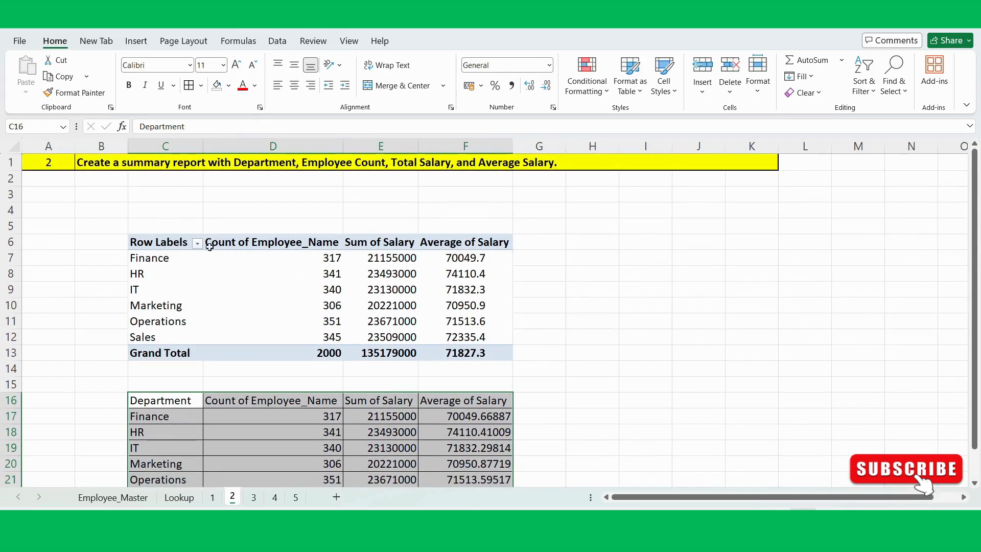
pyautogui.moveTo(174, 243); pyautogui.dragTo(494, 355)
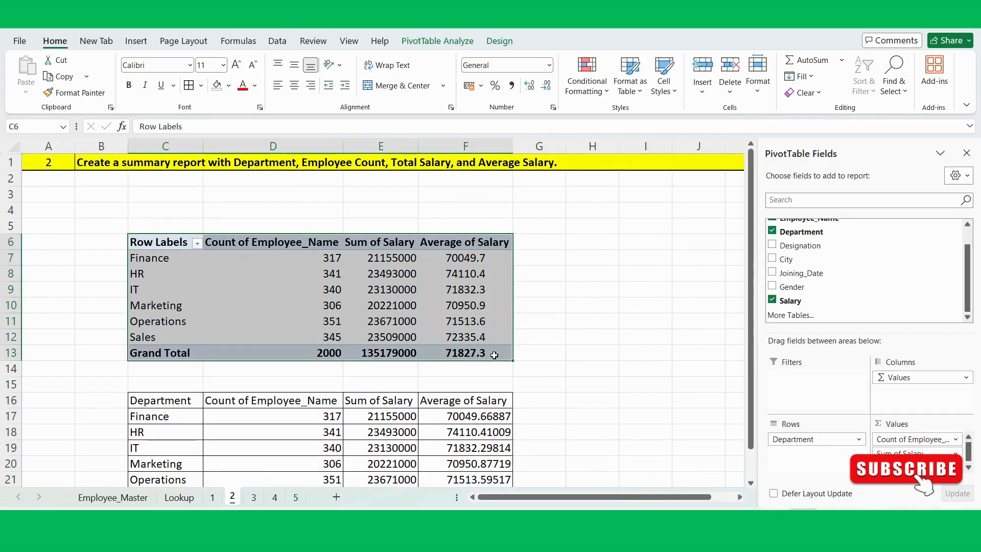
pyautogui.click(561, 307)
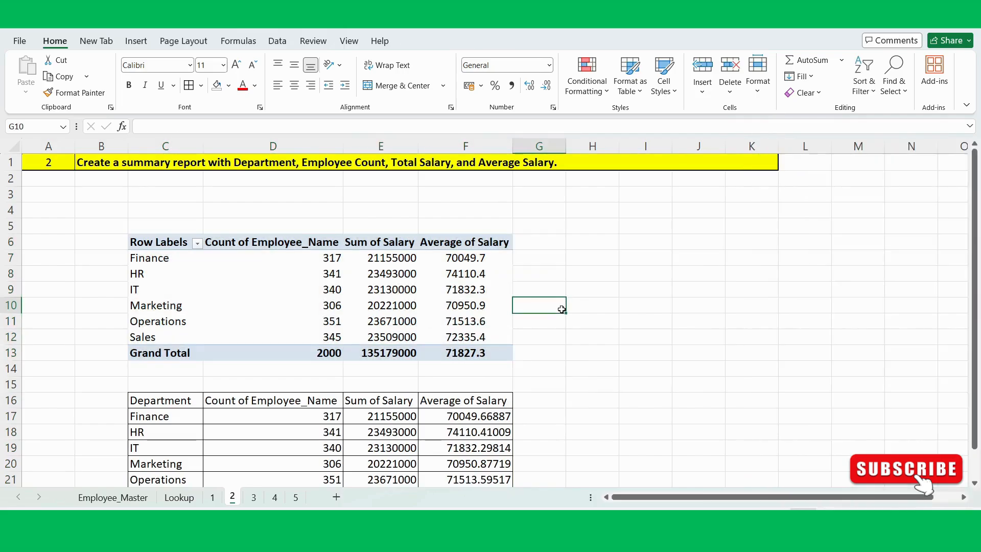
pyautogui.click(560, 251)
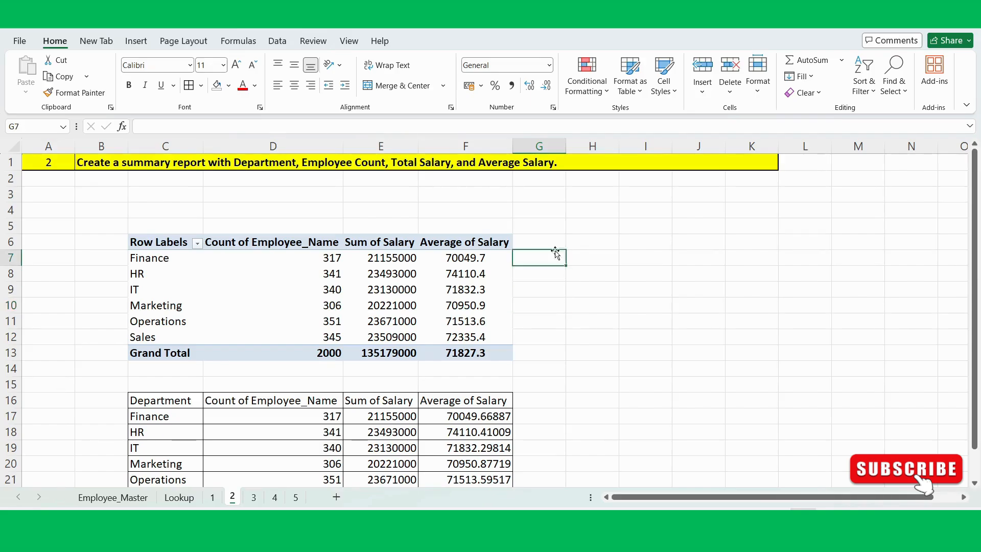
pyautogui.click(434, 210)
pyautogui.click(563, 280)
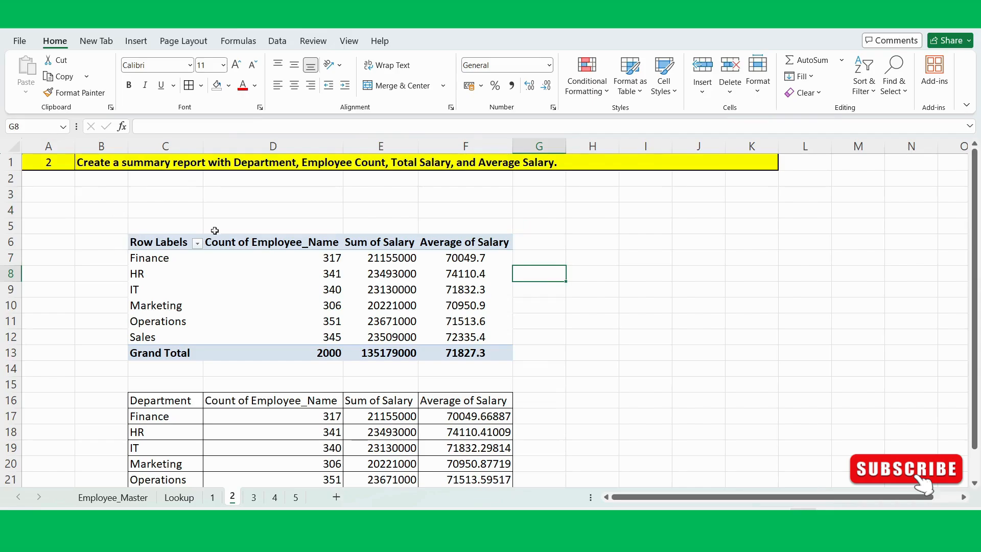
pyautogui.click(603, 289)
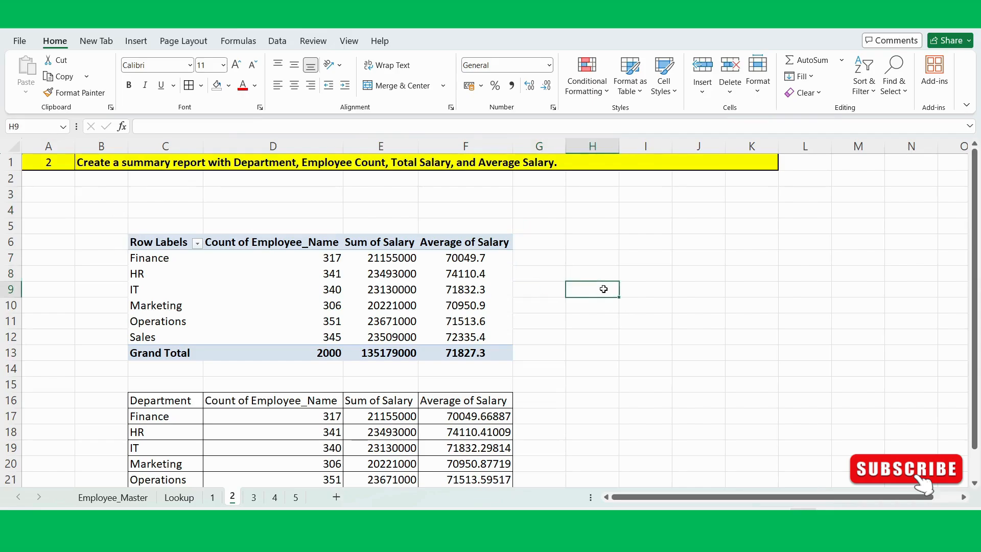
pyautogui.click(574, 254)
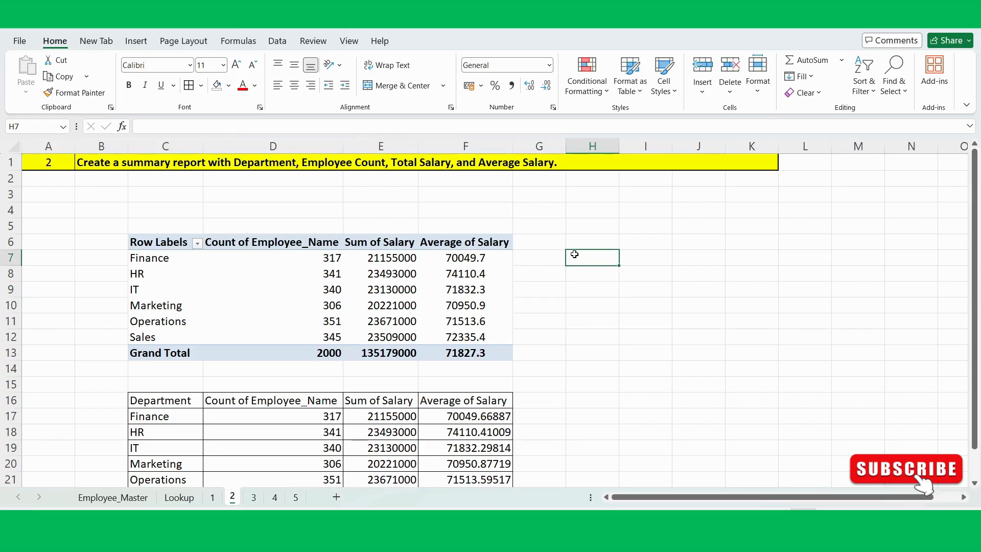
# Read the manager-wise salary task on sheet 3 and check the existing columns in Employee_Master.
pyautogui.click(253, 497)
pyautogui.click(206, 304)
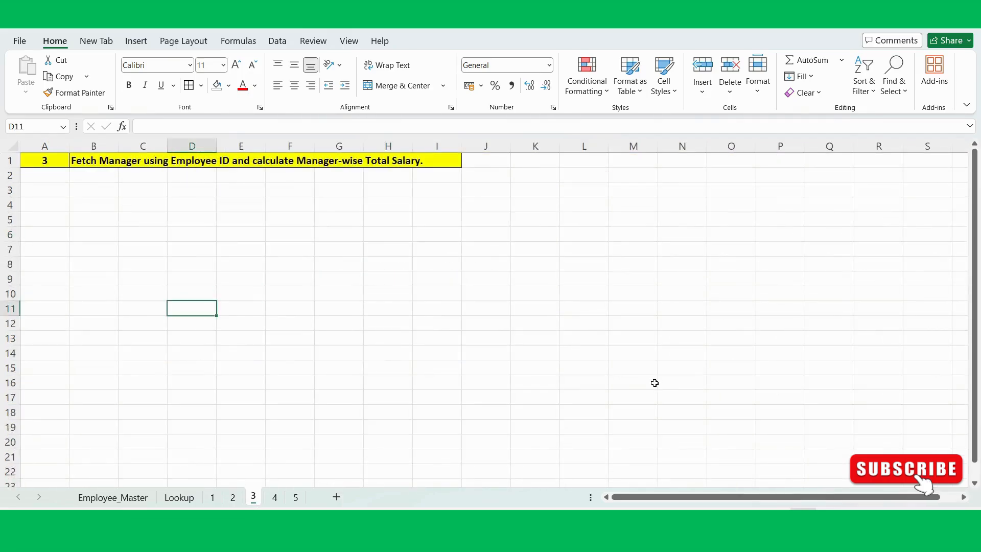
pyautogui.scroll(1, 676, 344)
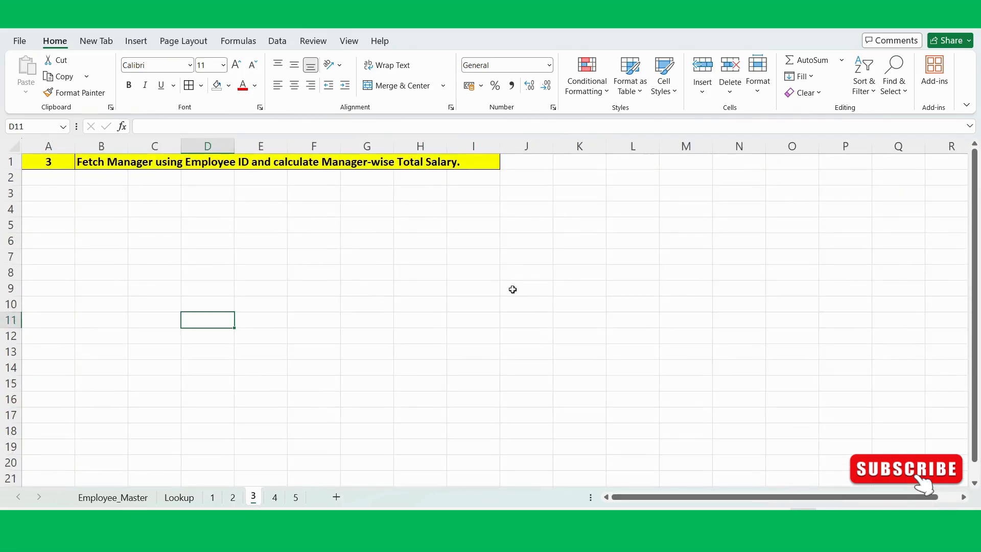
pyautogui.click(357, 253)
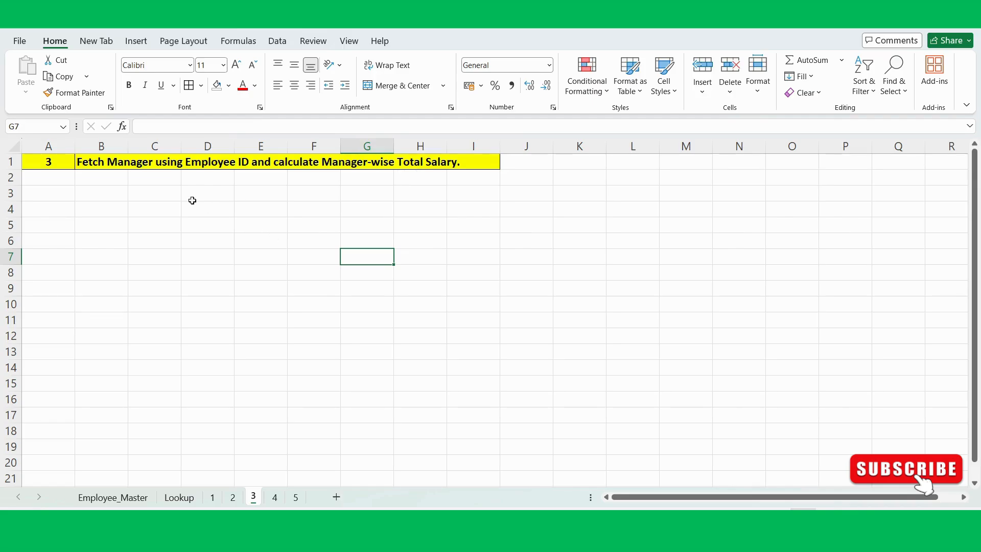
pyautogui.click(121, 496)
pyautogui.click(638, 156)
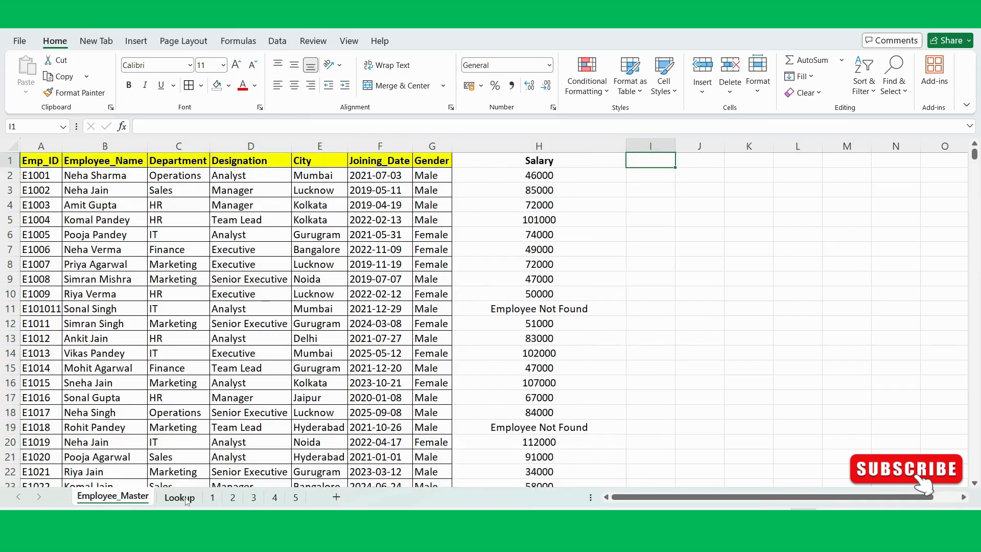
pyautogui.click(253, 497)
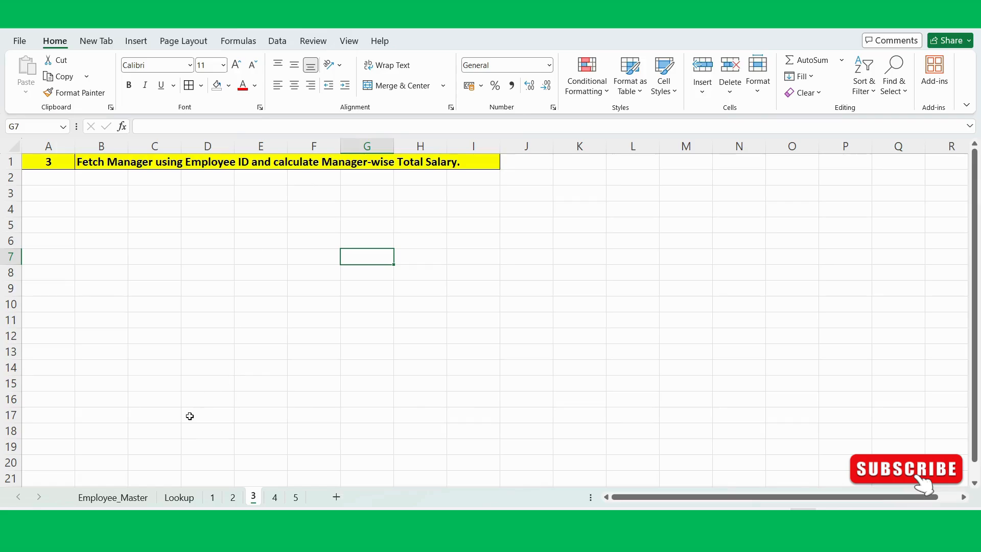
# Add a "Manager" column header in I1 of Employee_Master.
pyautogui.click(112, 497)
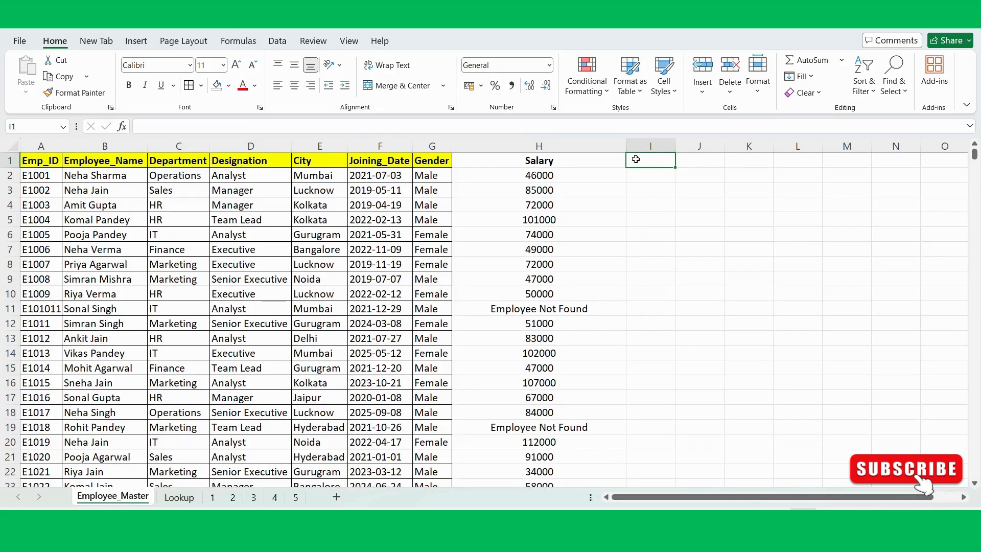
pyautogui.write('Manager')
pyautogui.press('Return')
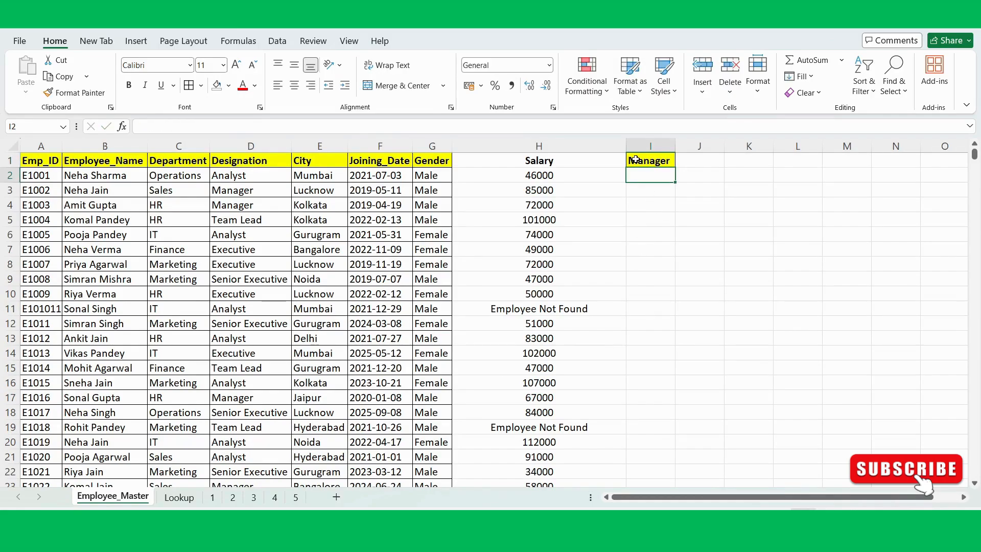
pyautogui.click(635, 159)
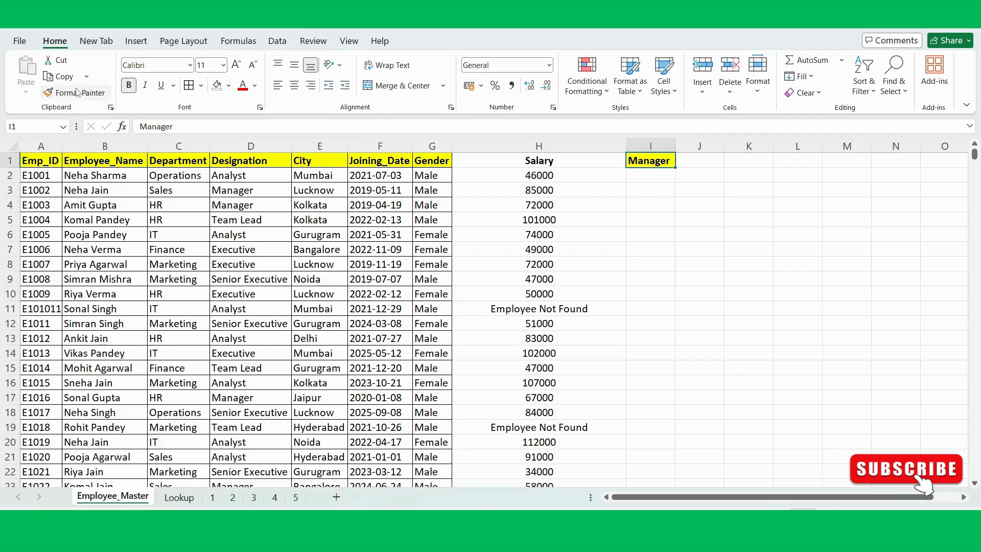
pyautogui.click(568, 160)
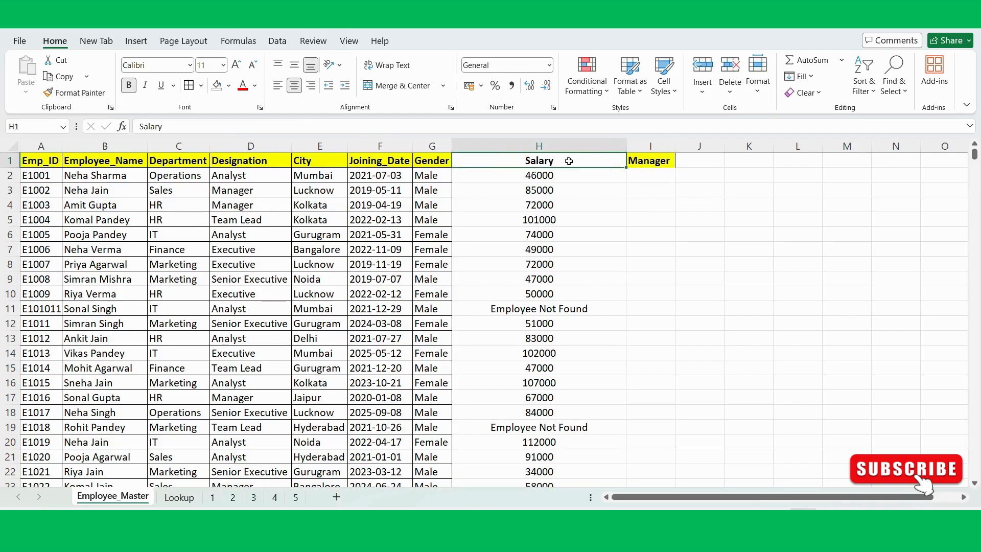
# Enter =VLOOKUP(A2,Lookup!A:D,4,0) in I2 of Employee_Master to fetch the manager by employee ID.
pyautogui.click(637, 175)
pyautogui.write('=vl')
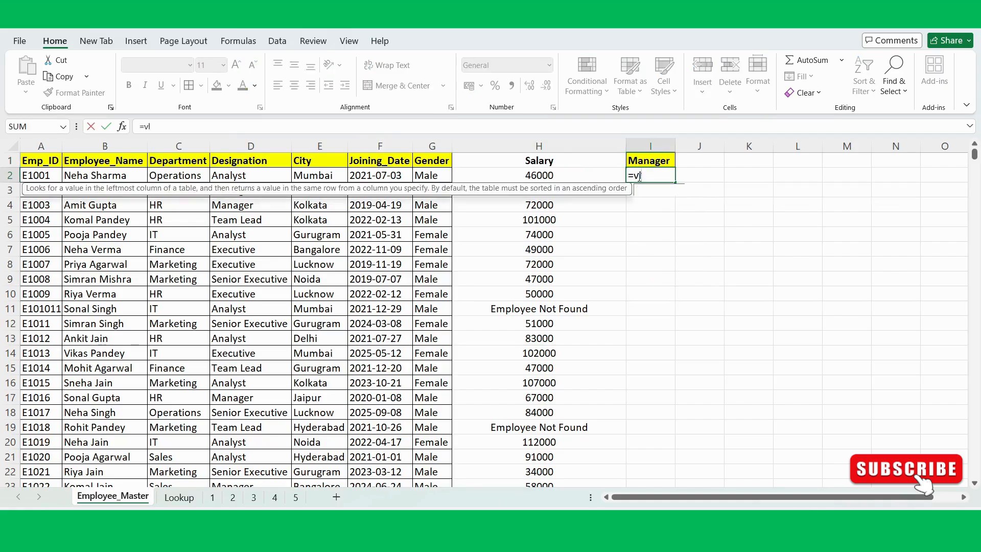
pyautogui.press('Tab')
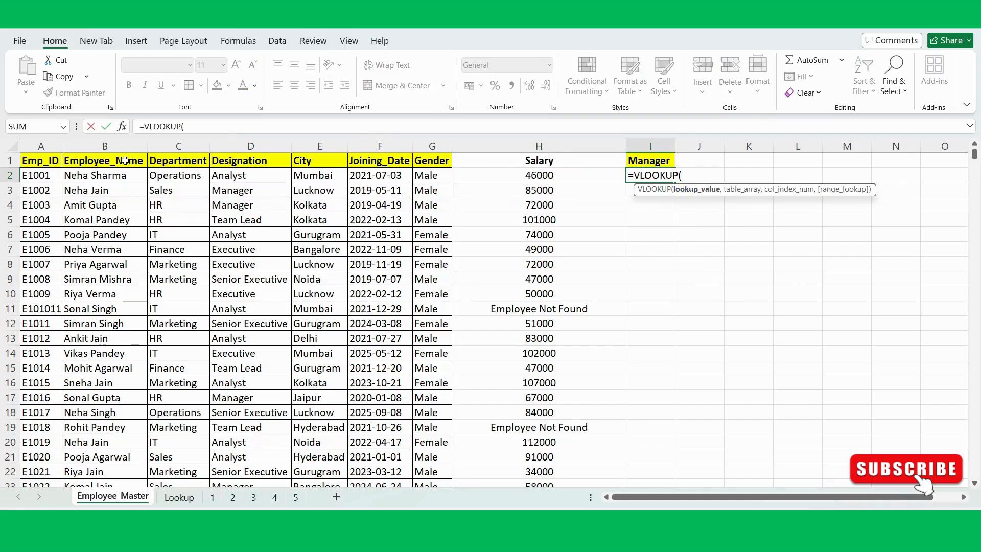
pyautogui.click(38, 177)
pyautogui.write(',')
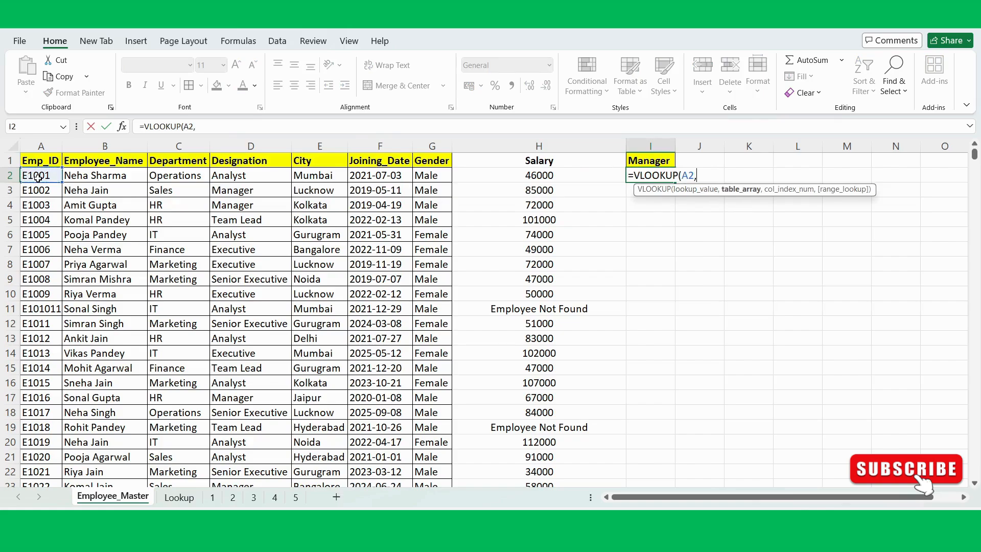
pyautogui.click(179, 497)
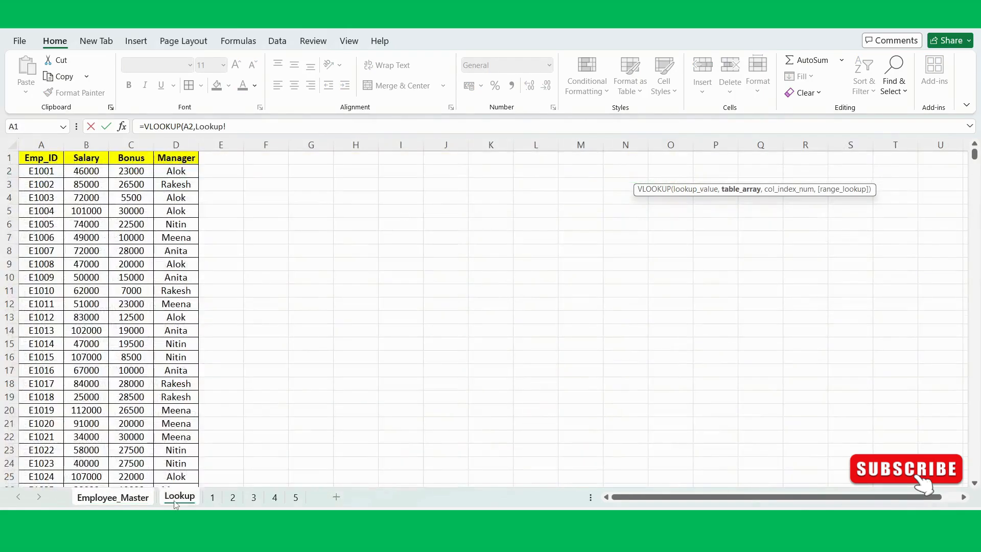
pyautogui.moveTo(51, 145); pyautogui.dragTo(176, 159)
pyautogui.write(',')
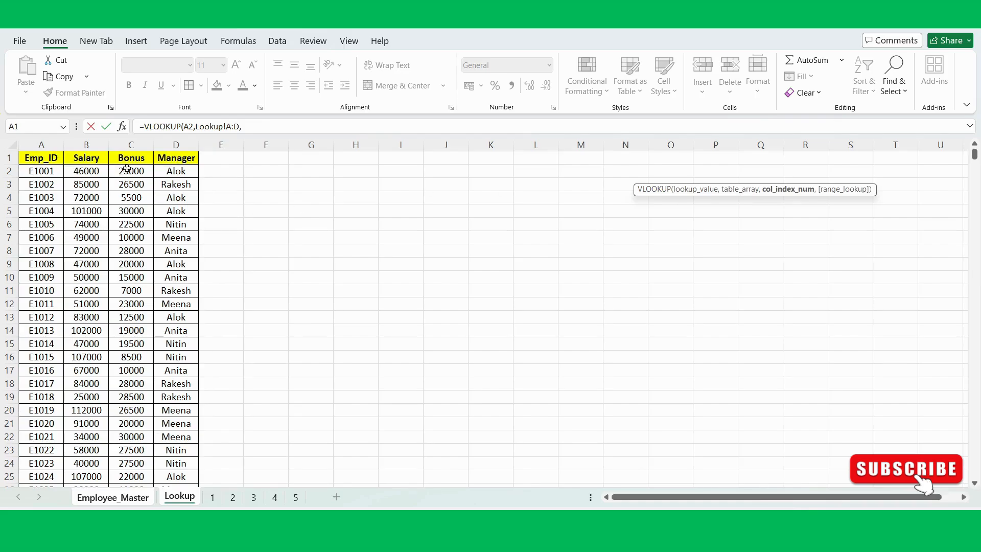
pyautogui.write('4,0')
pyautogui.press('Return')
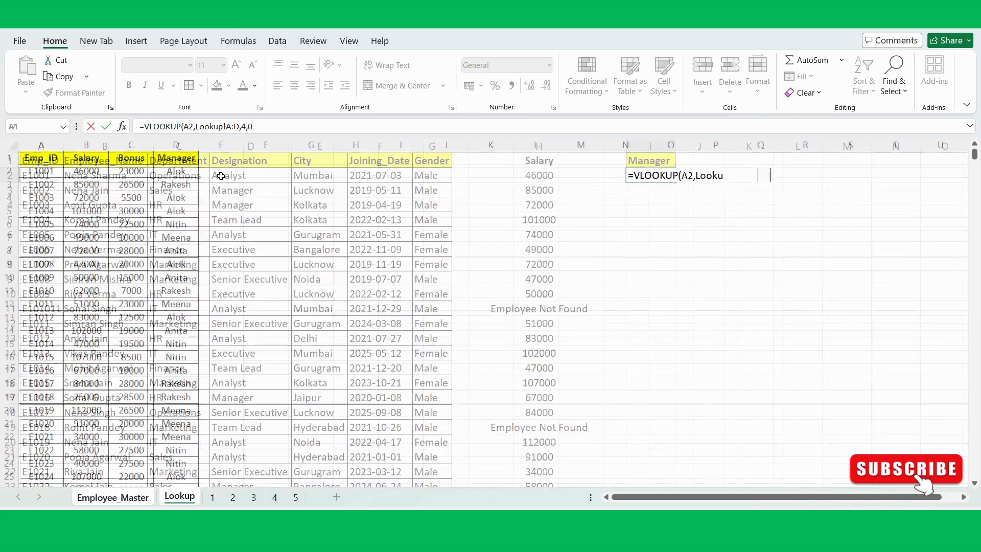
# Center the manager result in I2 and fill its lookup formula down the whole Manager column.
pyautogui.click(640, 172)
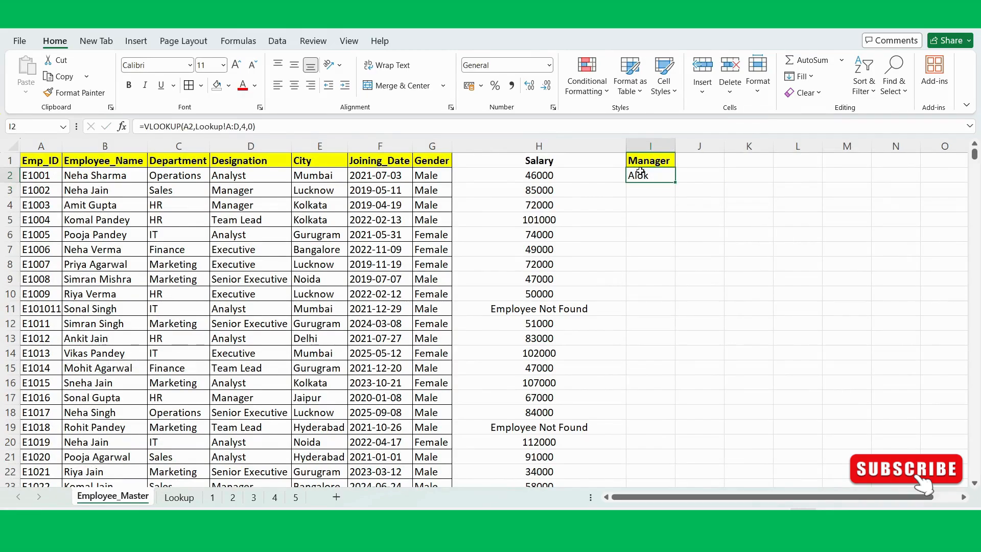
pyautogui.click(294, 86)
pyautogui.click(121, 176)
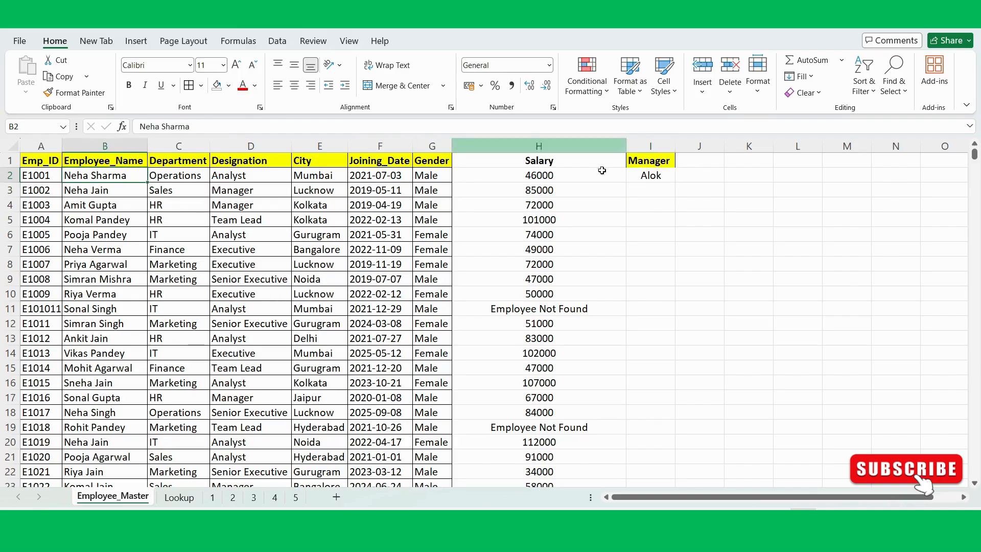
pyautogui.click(654, 173)
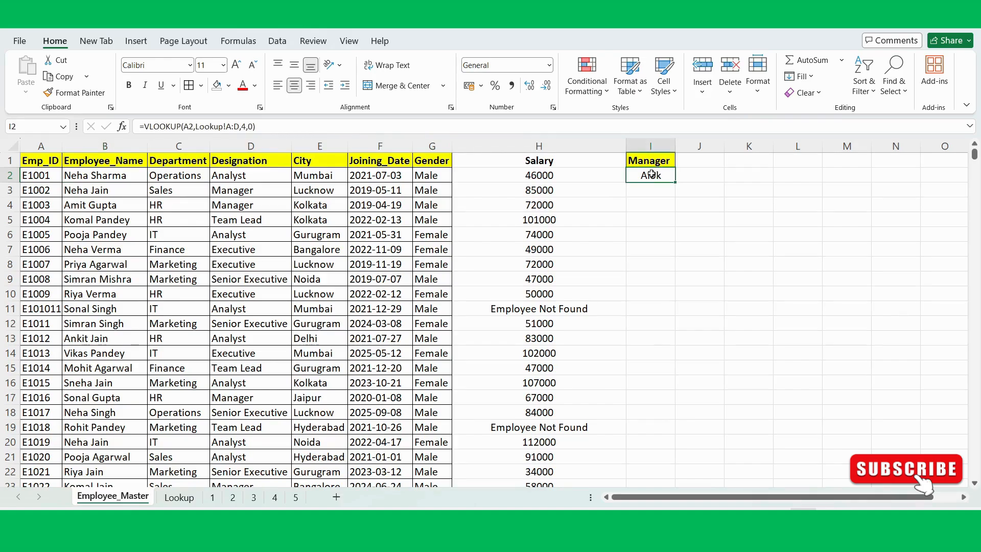
pyautogui.doubleClick(675, 182)
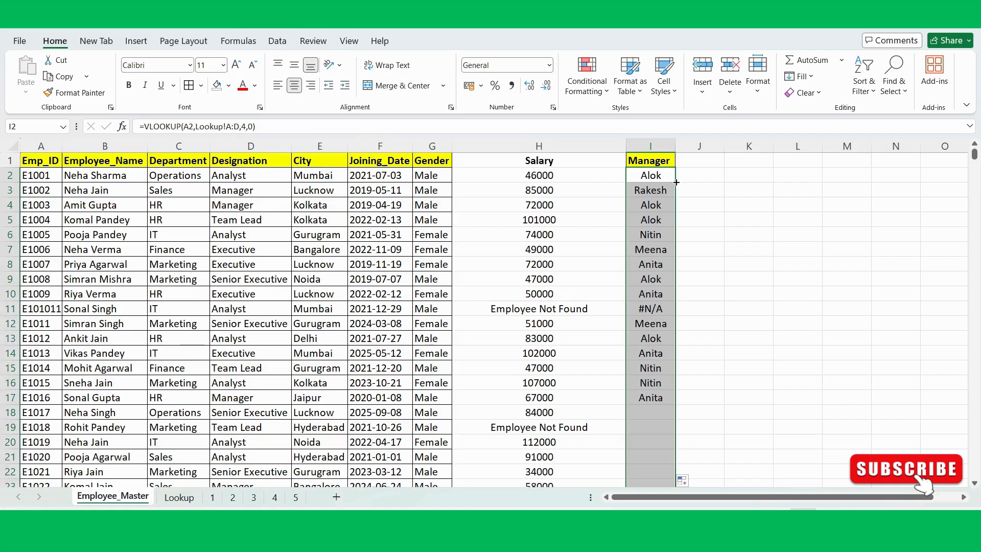
# Review the Manager lookup formula and its #N/A rows against the sheet 3 task and the Salary column's IFERROR formula.
pyautogui.click(645, 307)
pyautogui.click(647, 177)
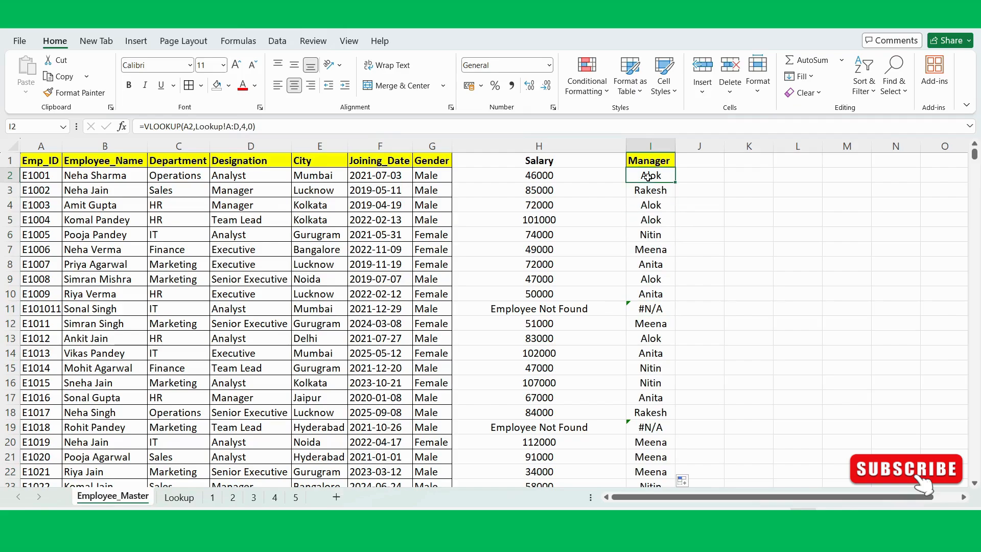
pyautogui.click(145, 124)
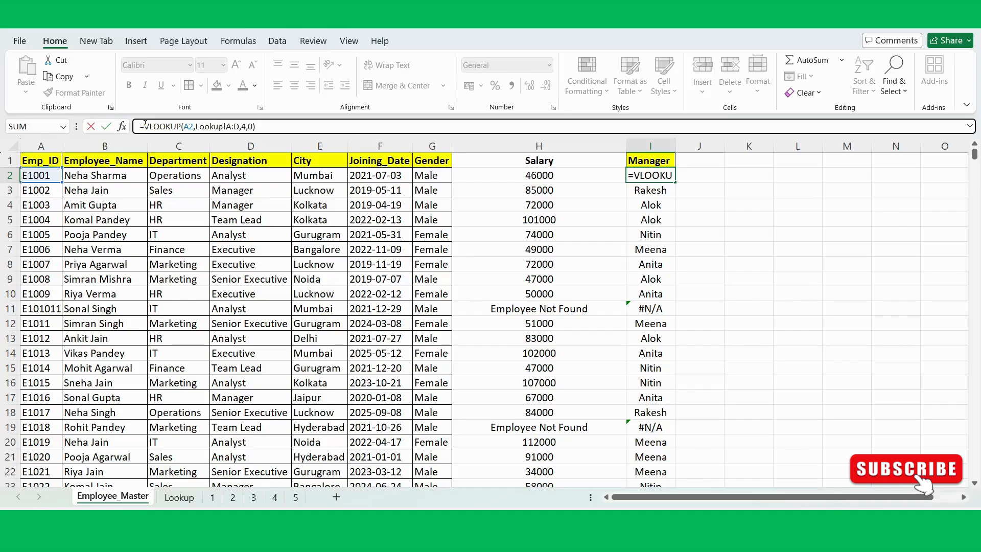
pyautogui.press('Return')
pyautogui.click(745, 225)
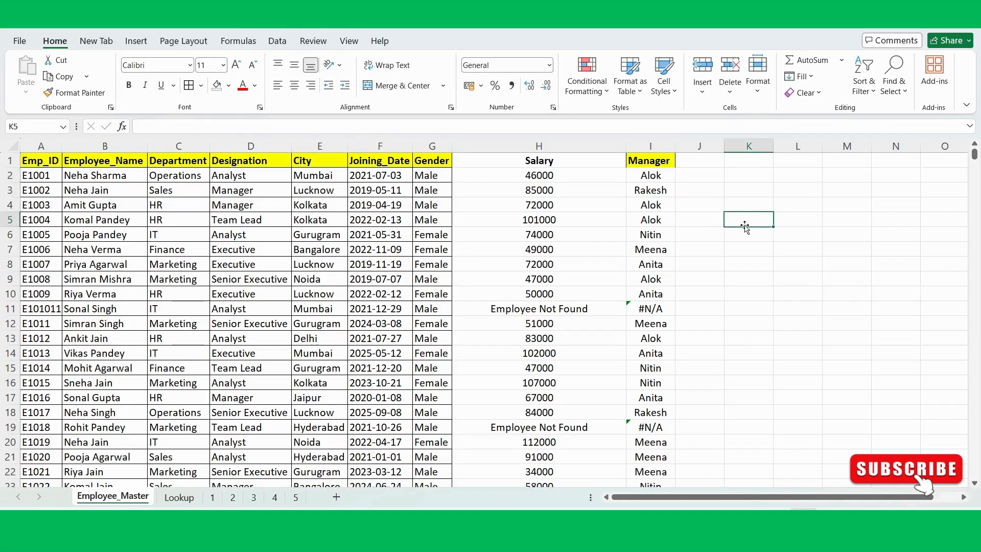
pyautogui.click(649, 175)
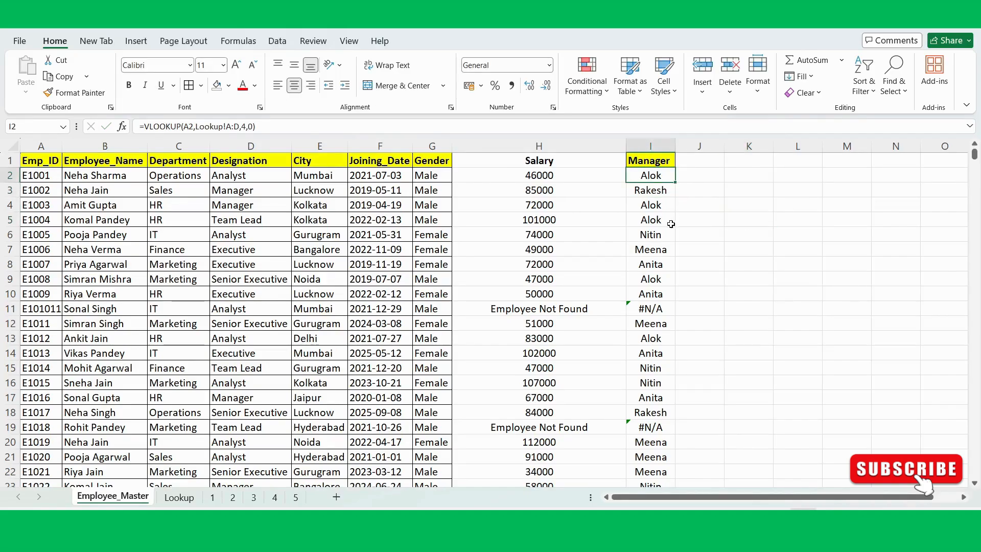
pyautogui.click(252, 498)
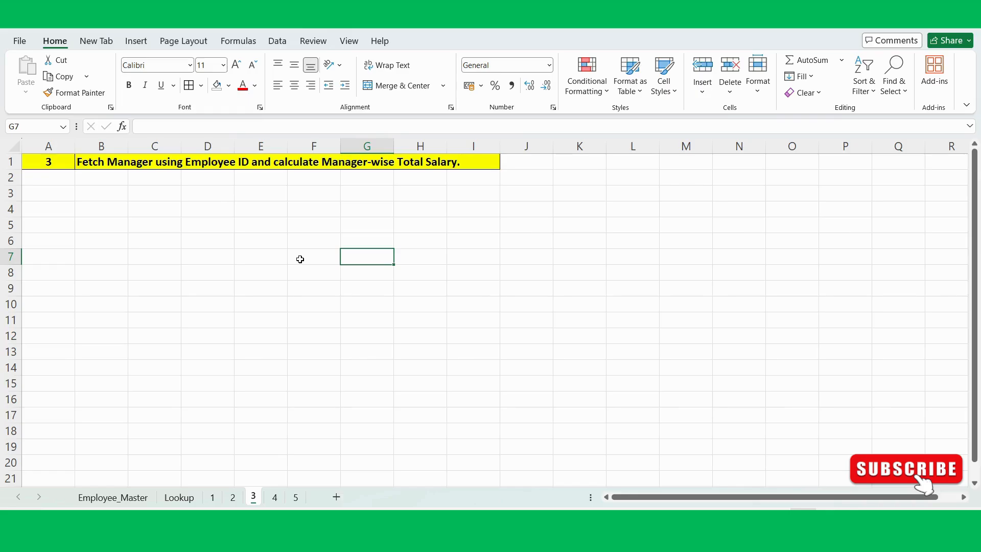
pyautogui.click(137, 500)
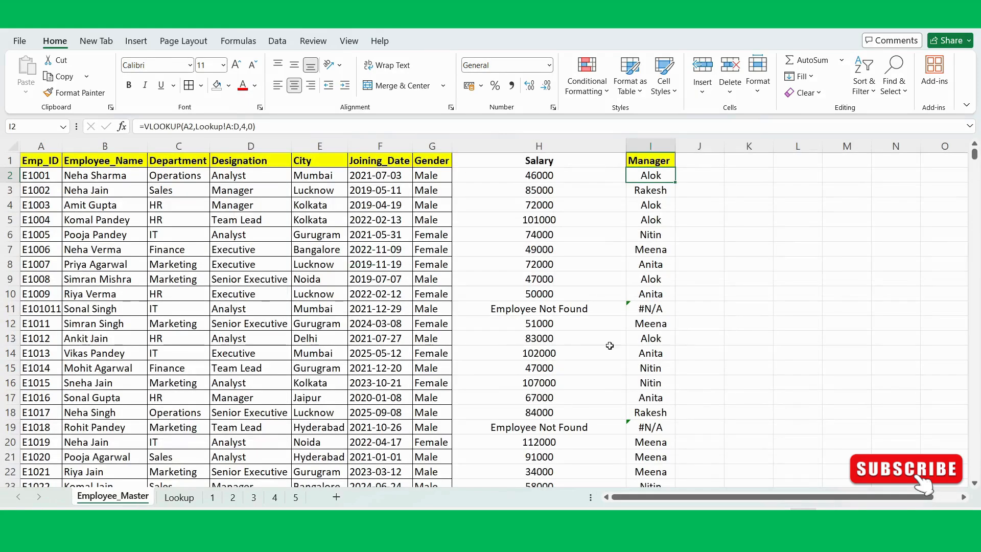
pyautogui.click(417, 298)
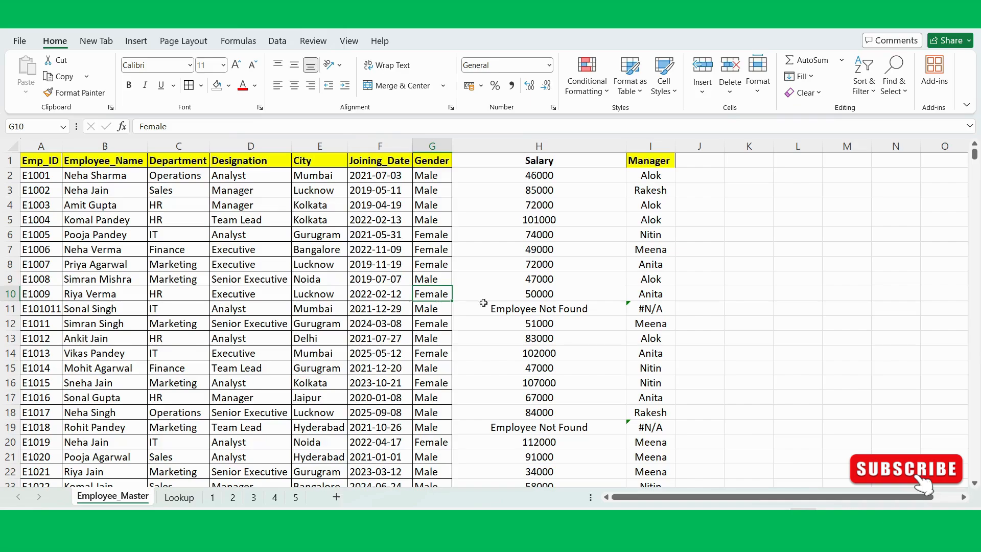
pyautogui.click(648, 310)
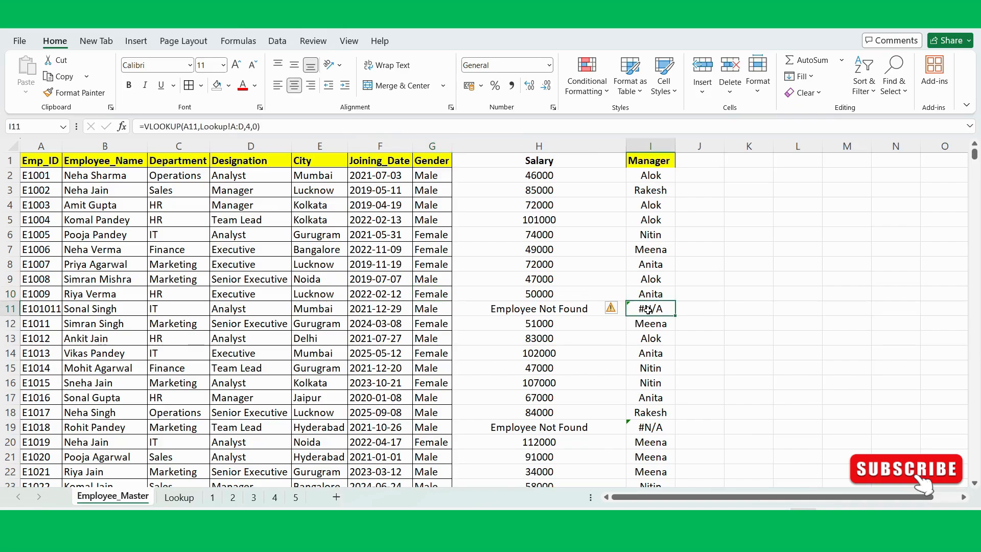
pyautogui.click(553, 307)
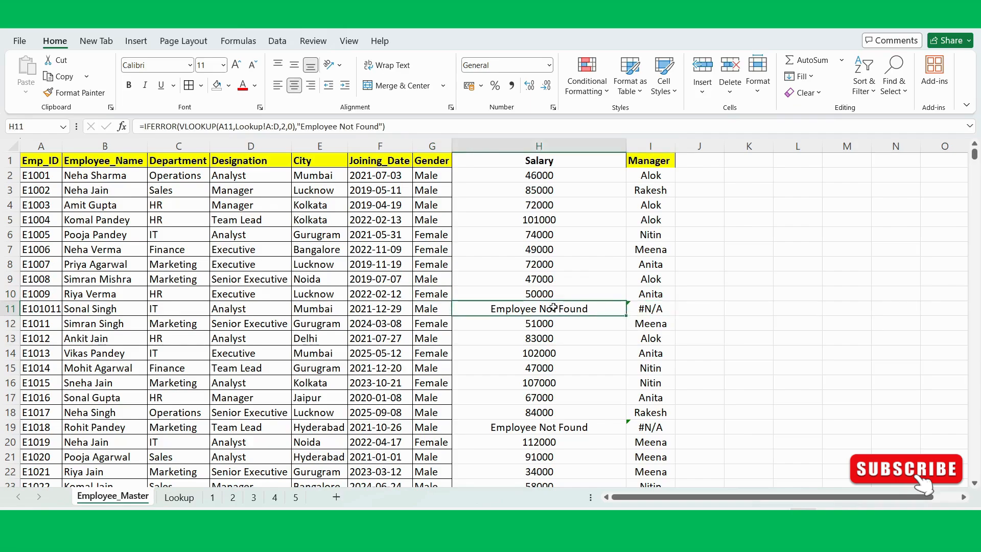
pyautogui.moveTo(534, 159); pyautogui.dragTo(542, 342)
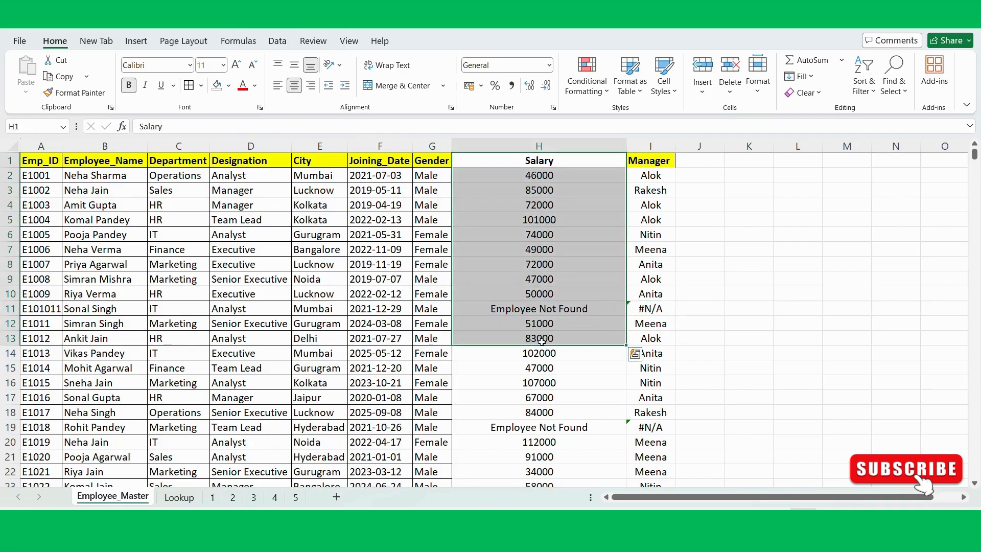
pyautogui.click(337, 311)
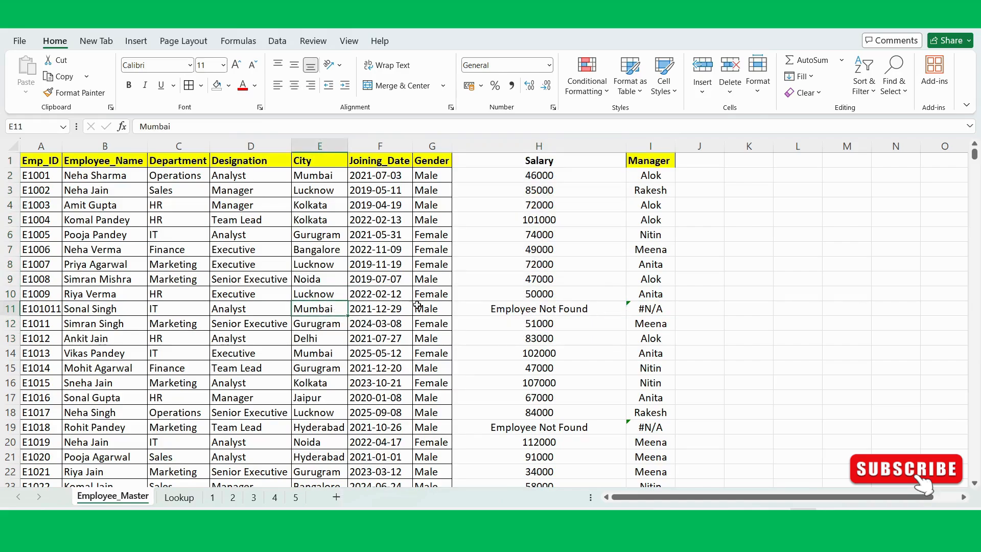
# Insert a pivot table from the full Employee_Master range A1:I2001 at cell B7 of existing sheet 3.
pyautogui.click(285, 339)
pyautogui.click(331, 313)
pyautogui.hotkey('ctrl', 'a')
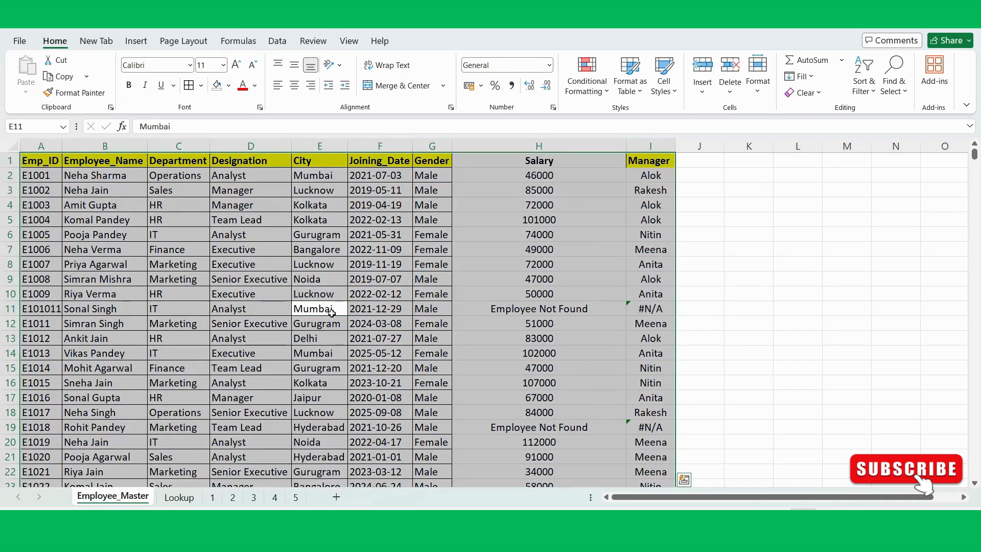
pyautogui.press('alt')
pyautogui.press('n')
pyautogui.press('v')
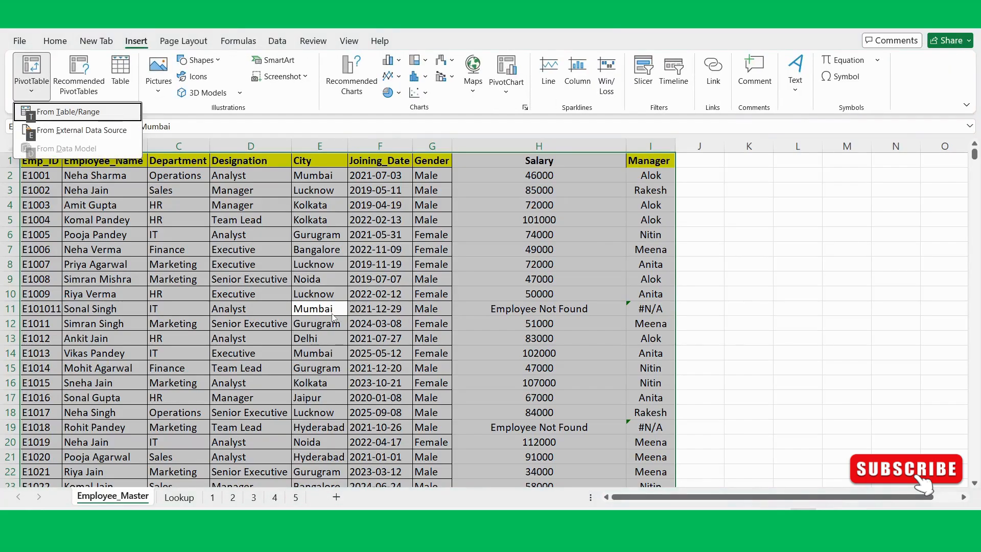
pyautogui.press('t')
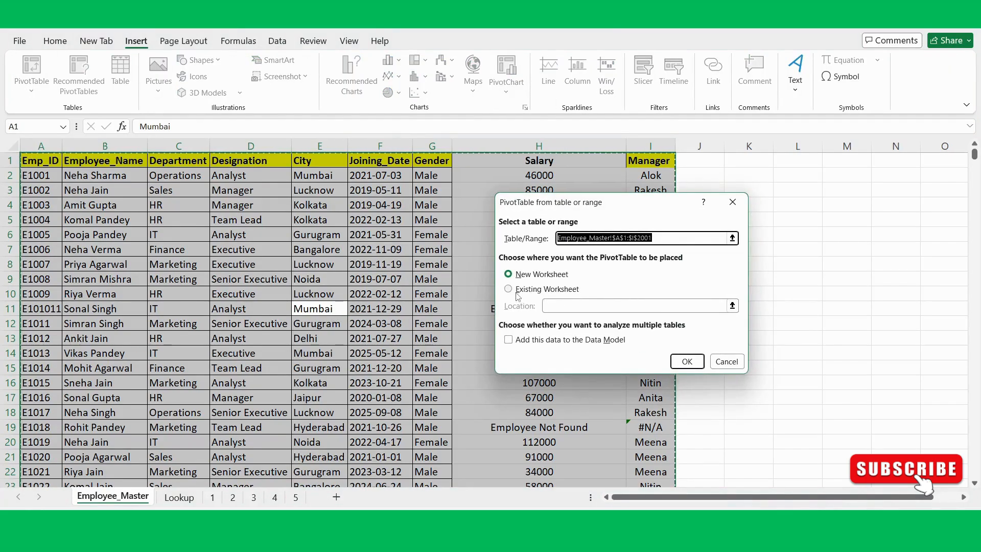
pyautogui.click(517, 293)
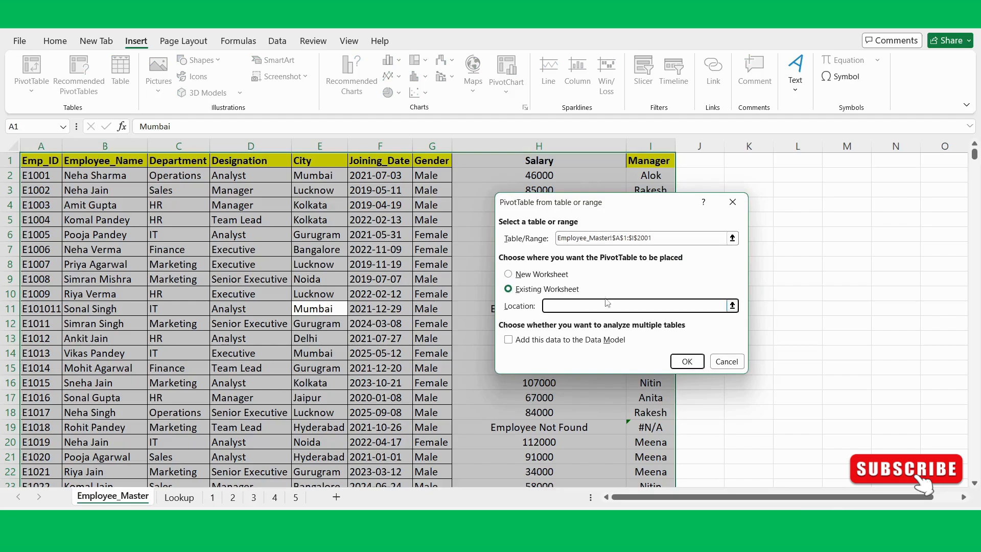
pyautogui.click(733, 305)
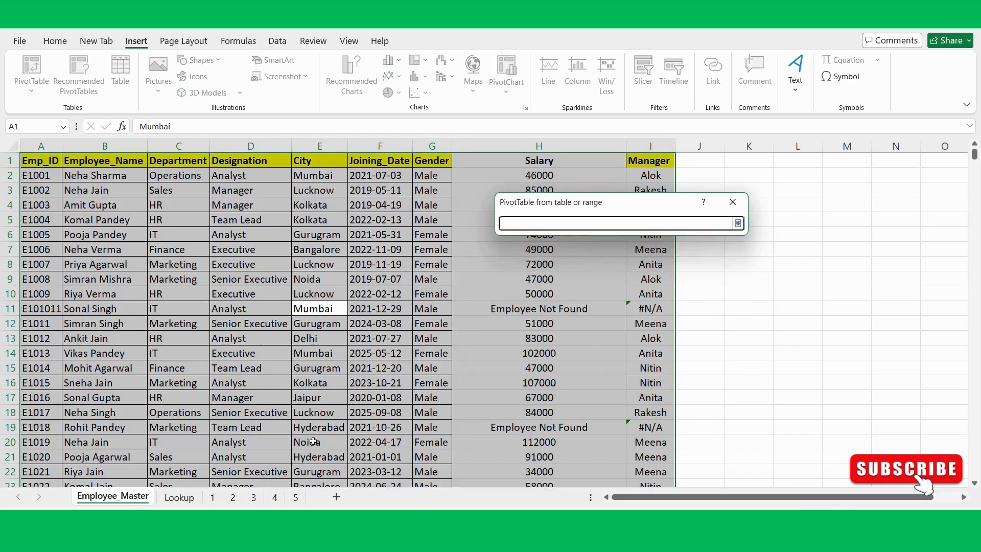
pyautogui.click(252, 497)
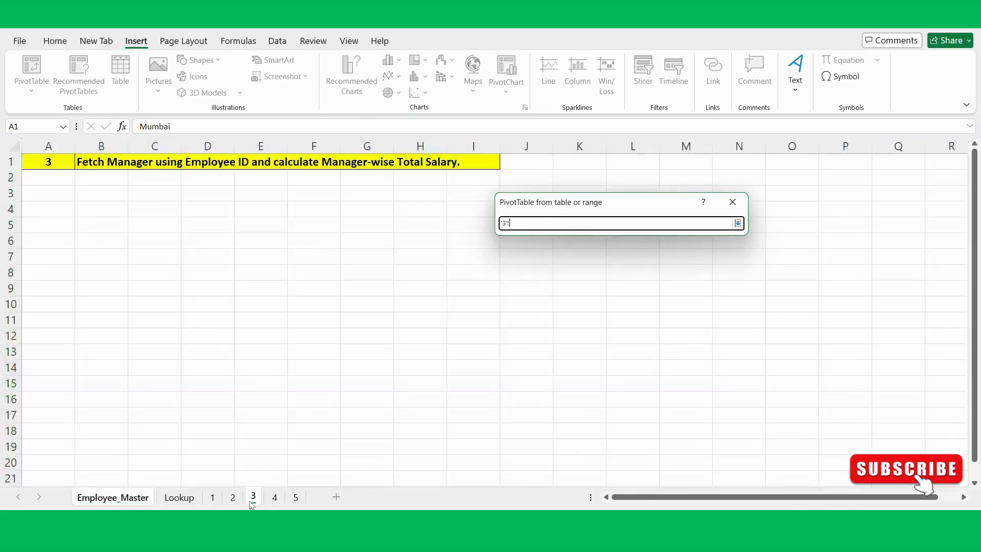
pyautogui.click(113, 259)
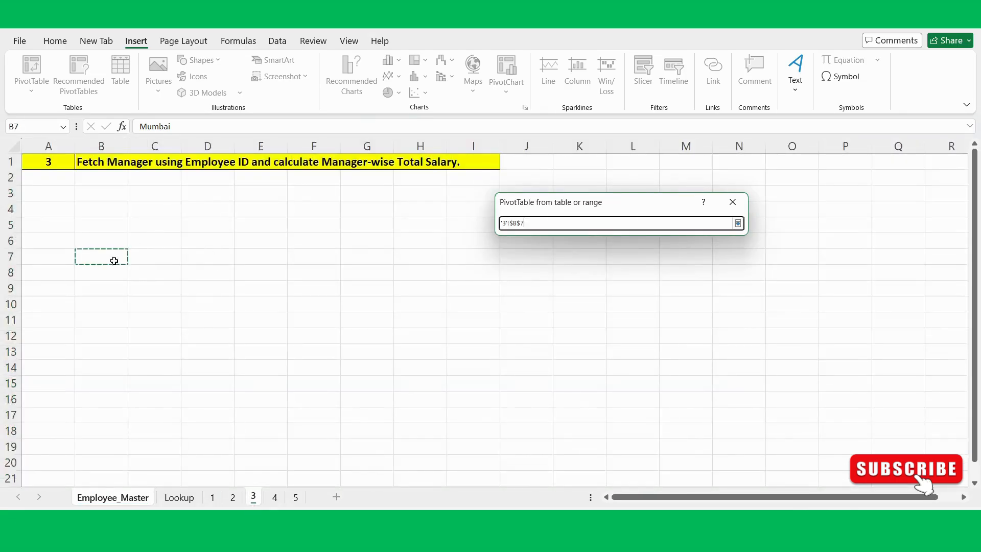
pyautogui.click(740, 226)
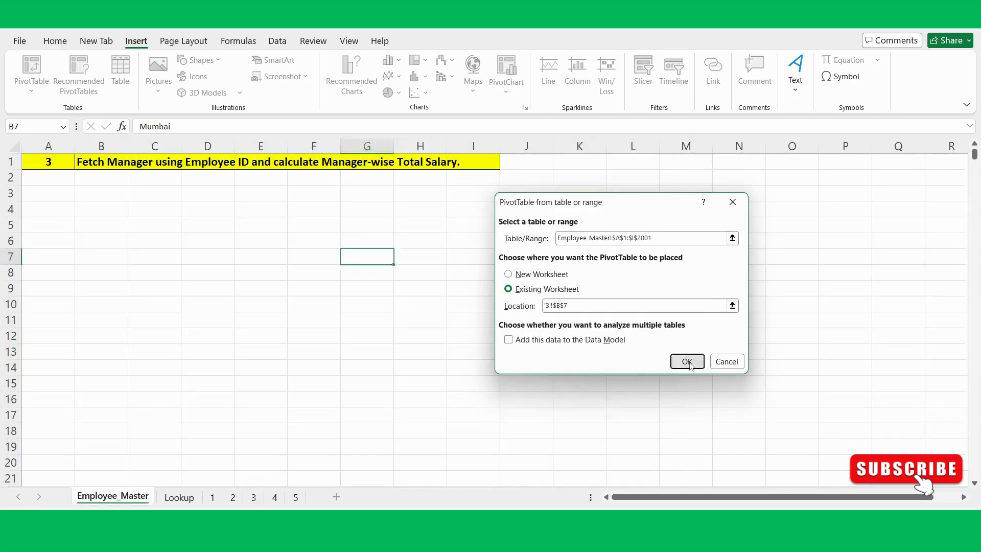
pyautogui.click(687, 361)
# Add the Manager field to the rows of the new pivot table on sheet 3.
pyautogui.click(190, 351)
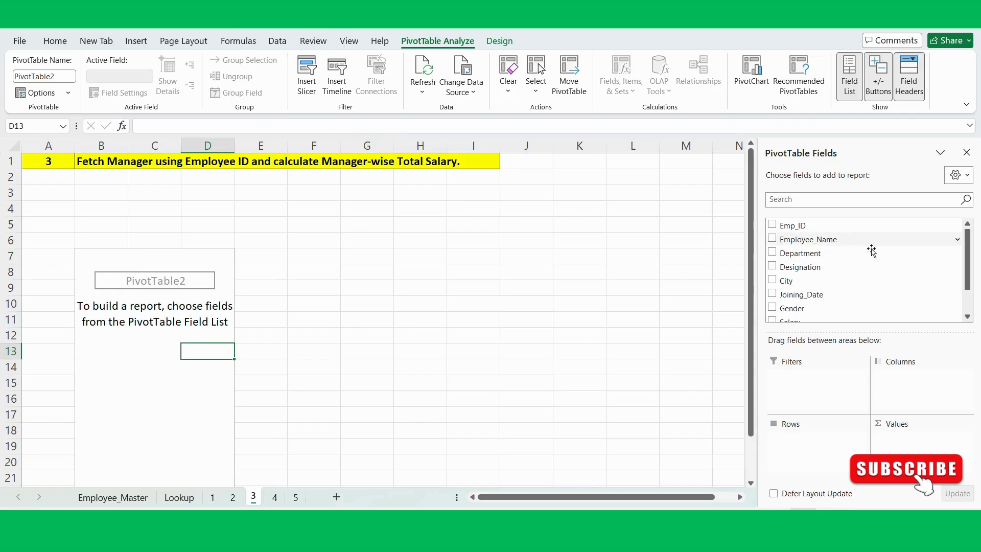
pyautogui.scroll(-1, 812, 251)
pyautogui.moveTo(801, 305); pyautogui.dragTo(816, 444)
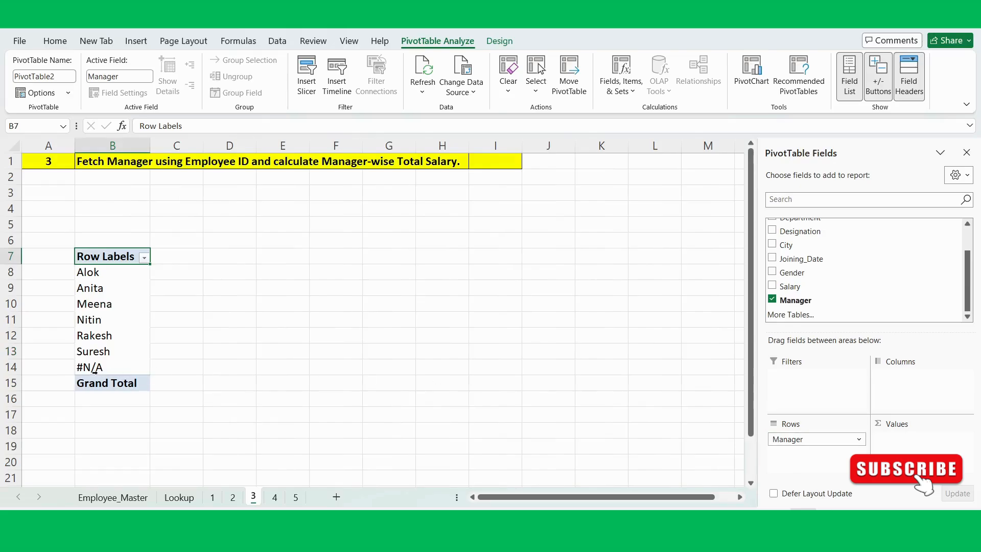